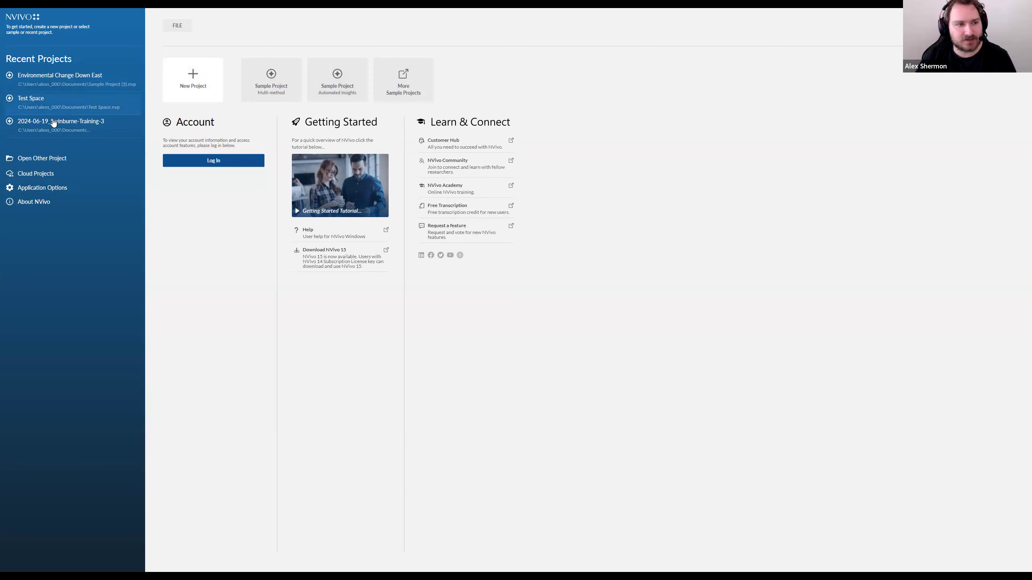
Step: Start a new project and set its title to 2024_09_18-Online-Training
left_click(46, 162)
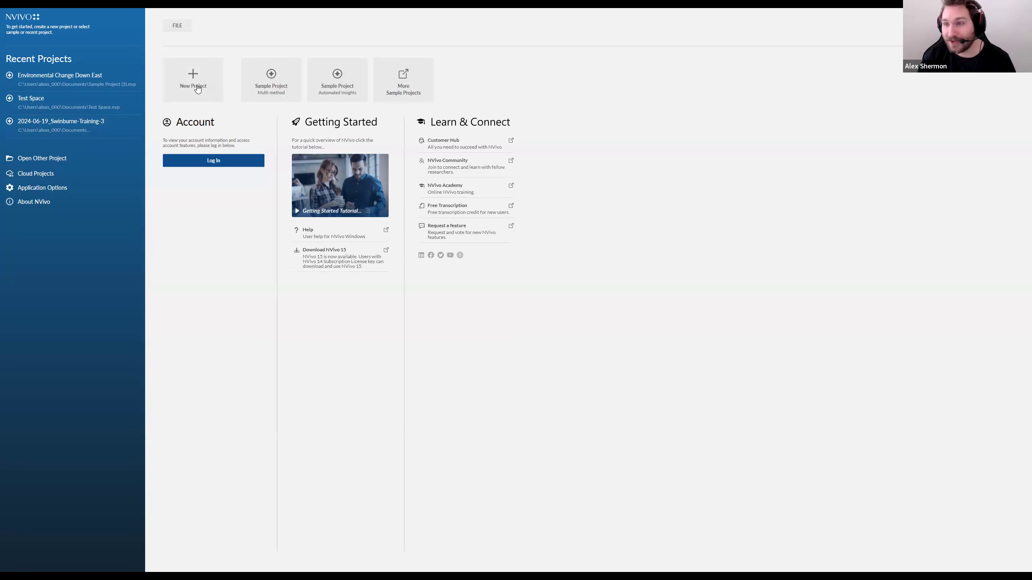
left_click(222, 92)
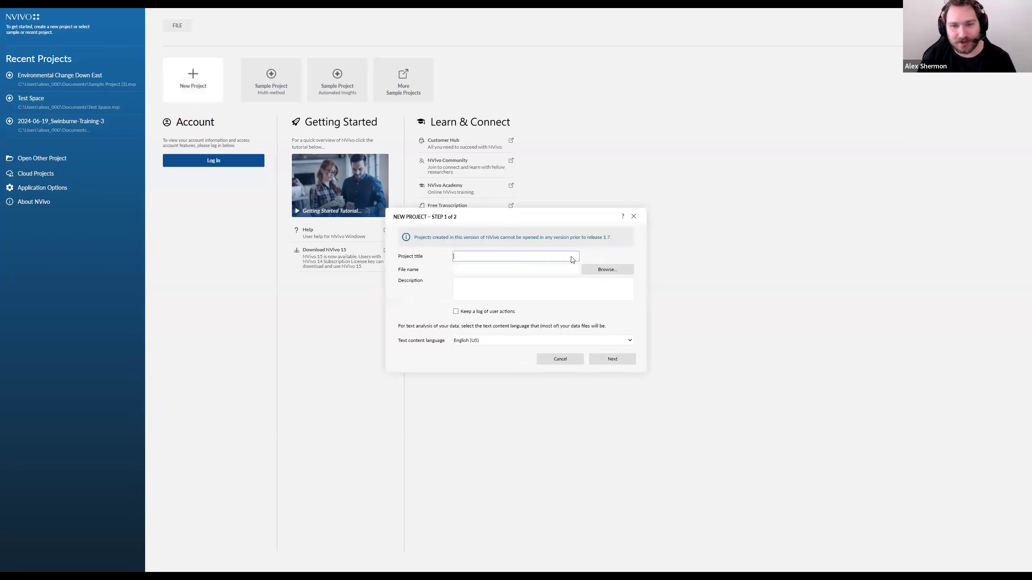
type("2024_09_18")
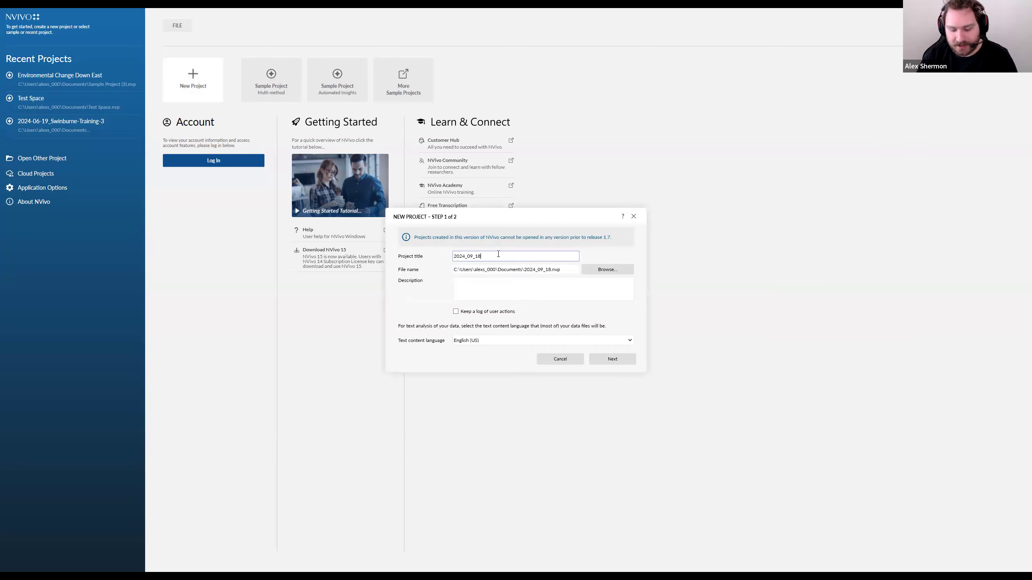
type("-Online-Training")
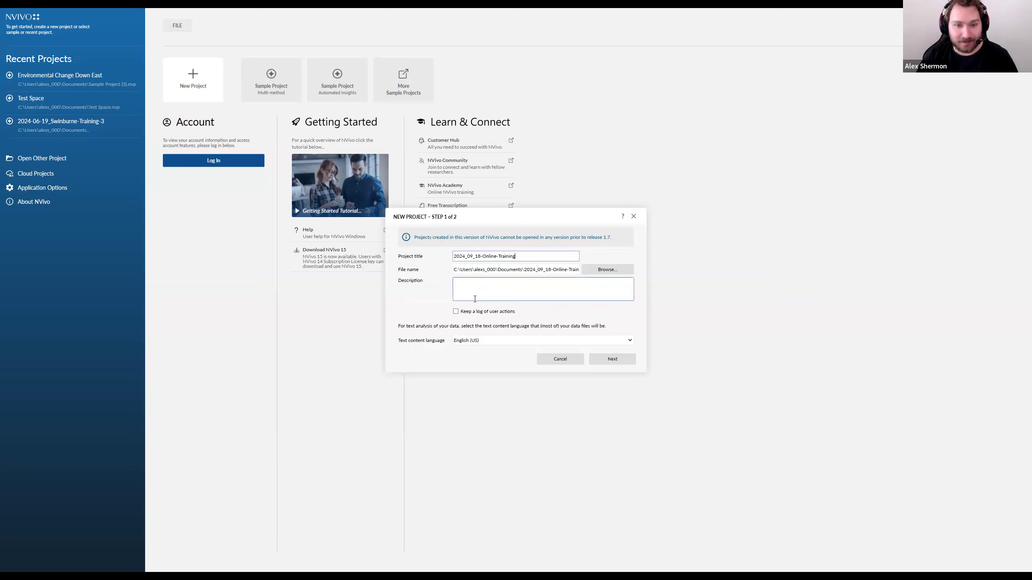
Step: Select and copy the new project's full file path
left_click(491, 270)
double_click(507, 269)
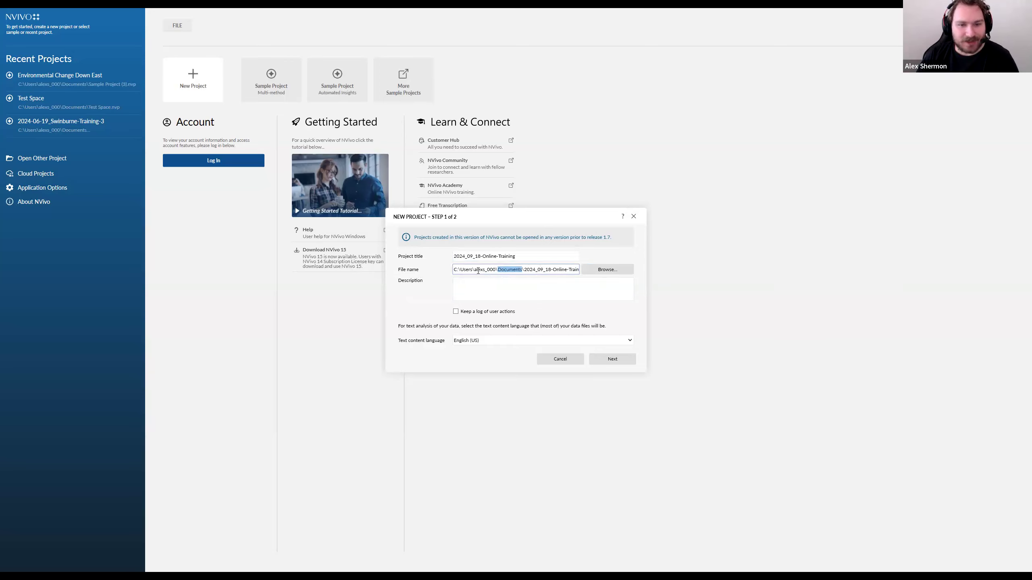
left_click(464, 270)
left_click_drag(463, 270, 643, 278)
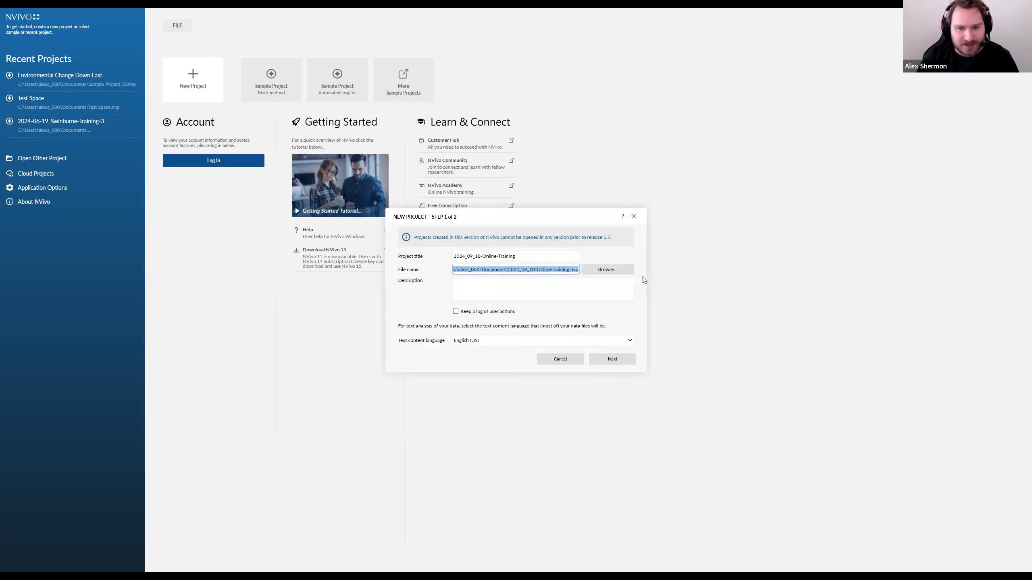
right_click(518, 270)
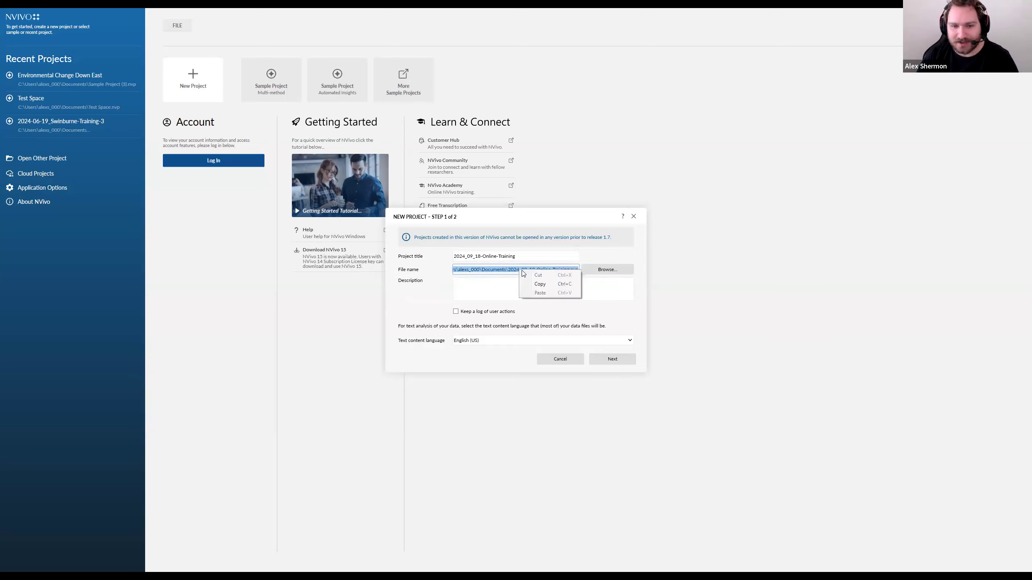
left_click(536, 283)
Step: Set the project file's save location to the Downloads folder, using the file name 2024_09_18-Online-Training.nvp
left_click(594, 271)
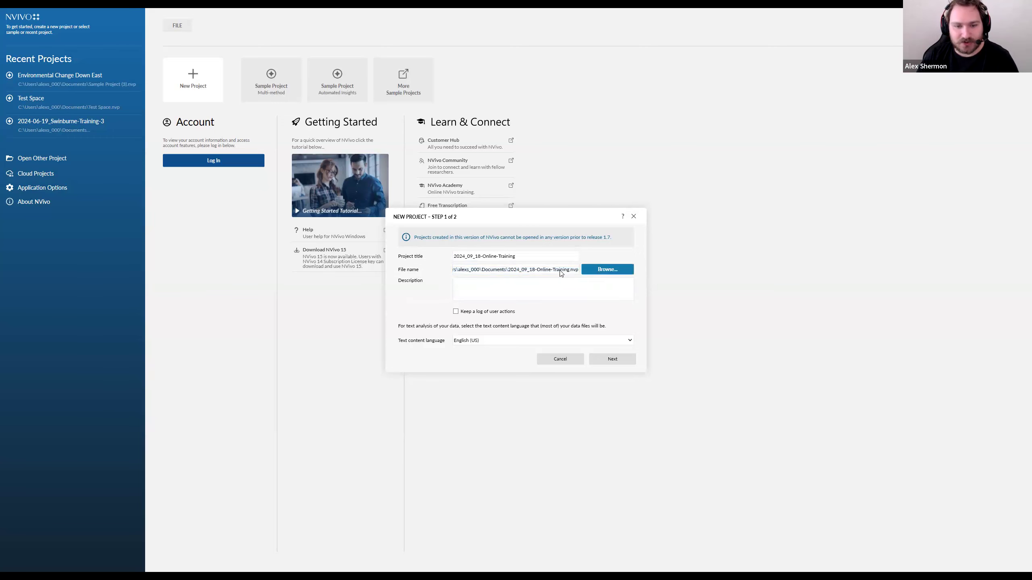
left_click_drag(439, 335, 439, 257)
left_click(418, 271)
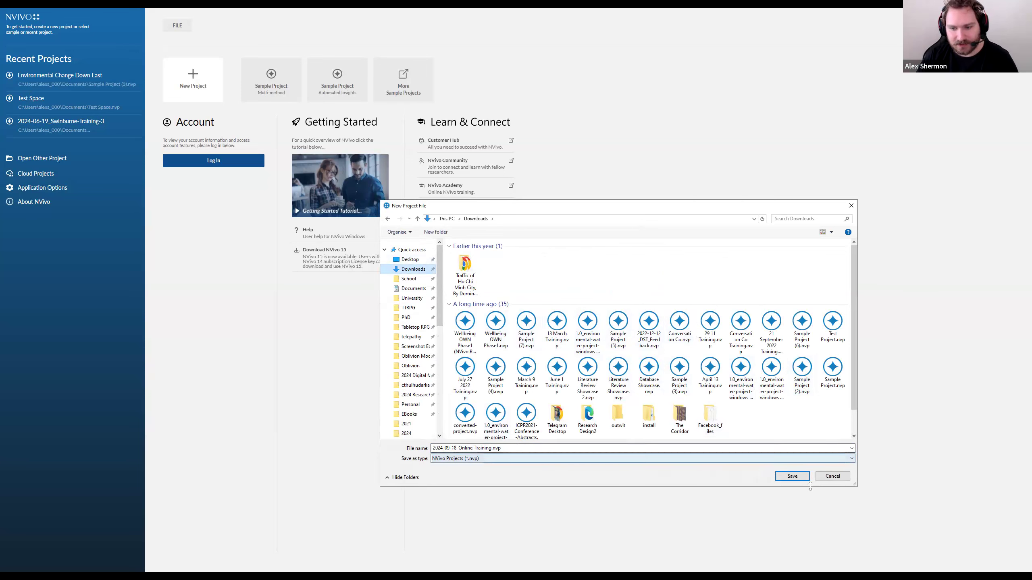
left_click(798, 477)
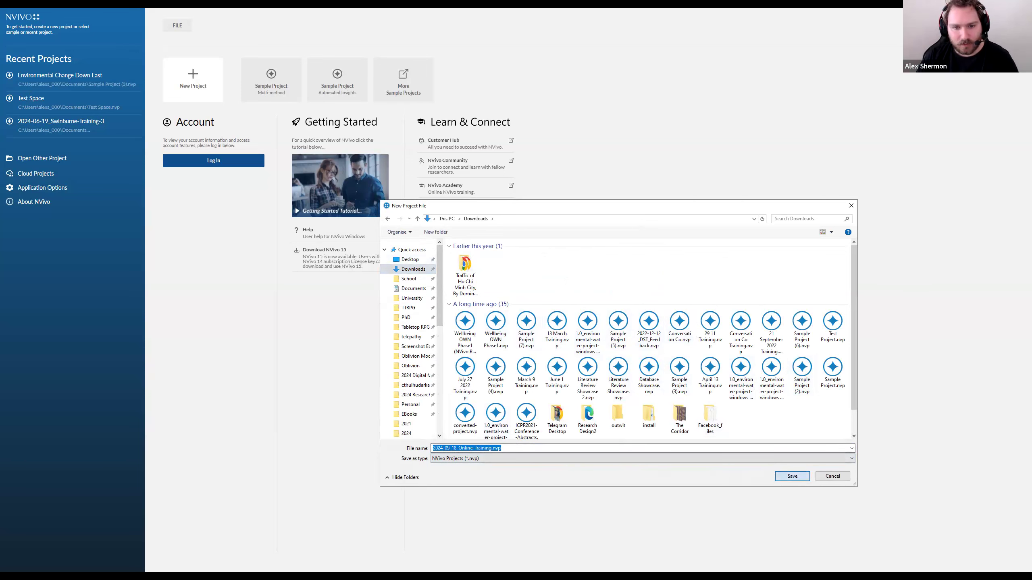
double_click(544, 270)
left_click_drag(577, 272, 370, 278)
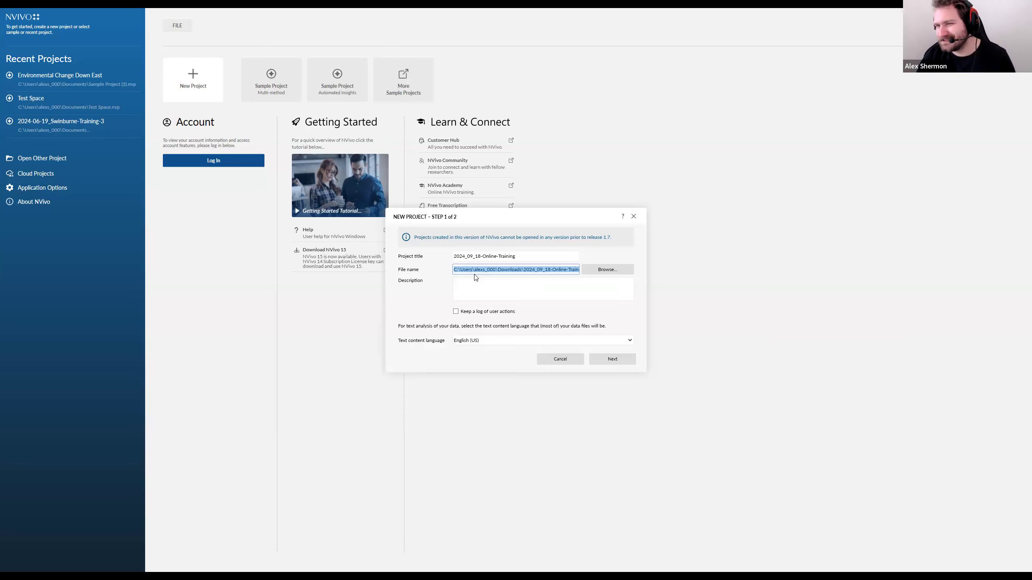
left_click(499, 270)
double_click(501, 270)
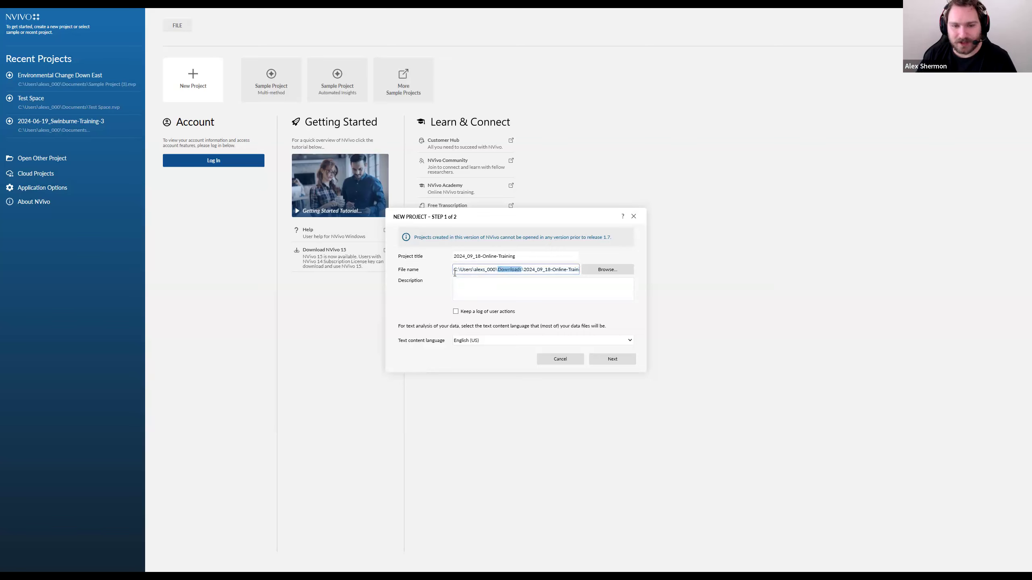
left_click_drag(455, 270, 567, 295)
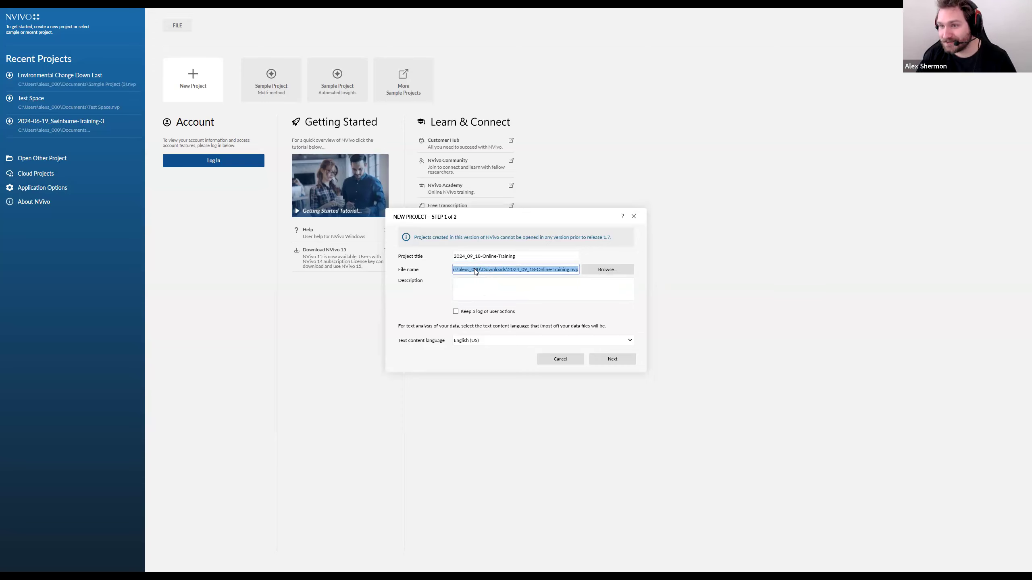
Step: Enable the log of user actions and choose English (US) as the text content language, finishing the first page of project settings
left_click(471, 284)
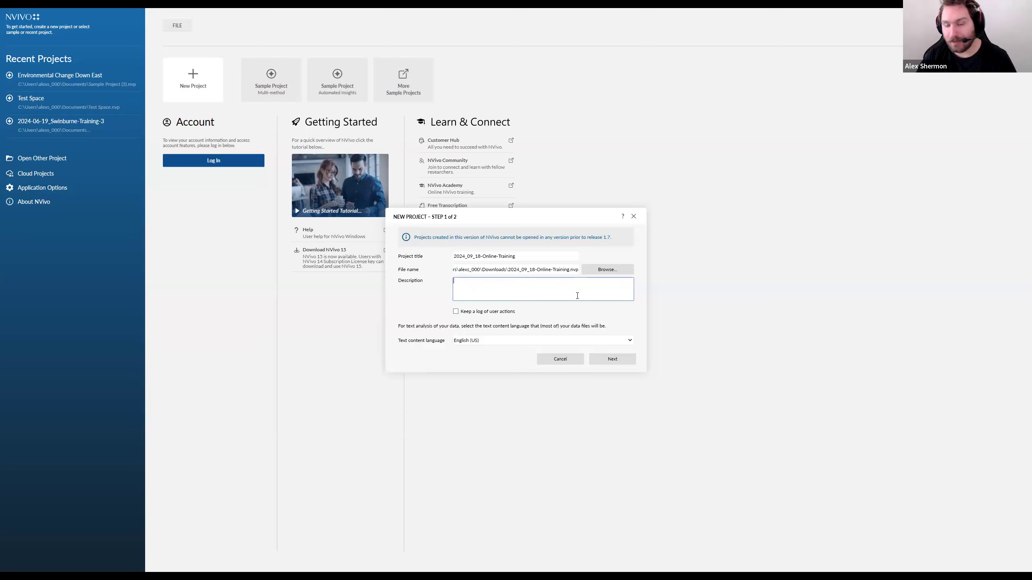
left_click(454, 311)
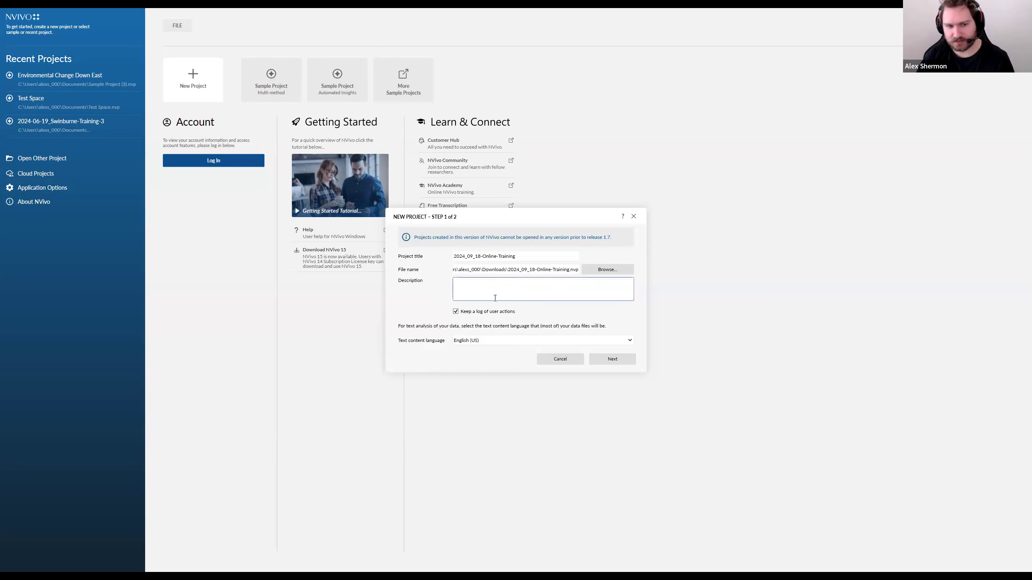
left_click(471, 343)
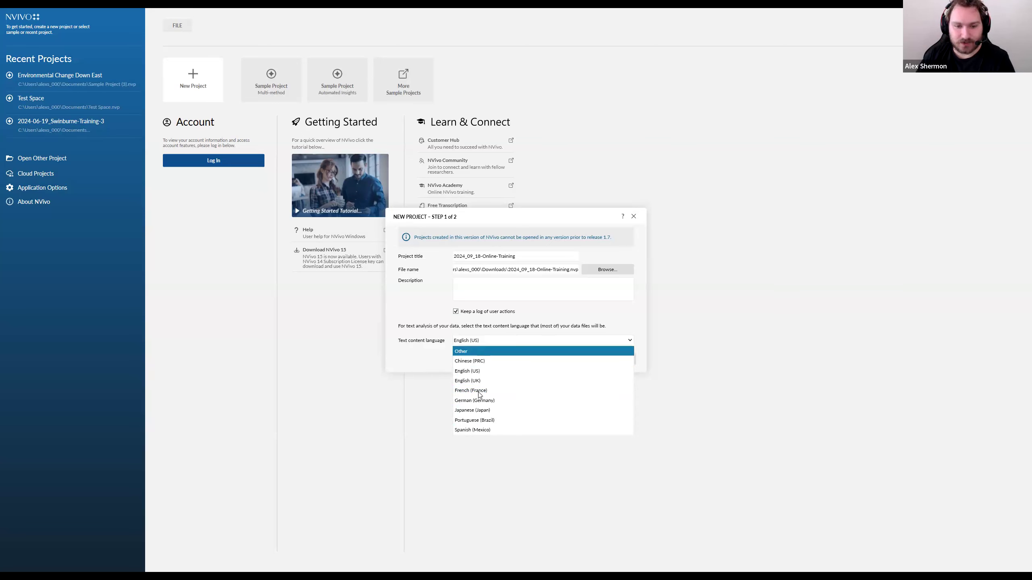
left_click(468, 371)
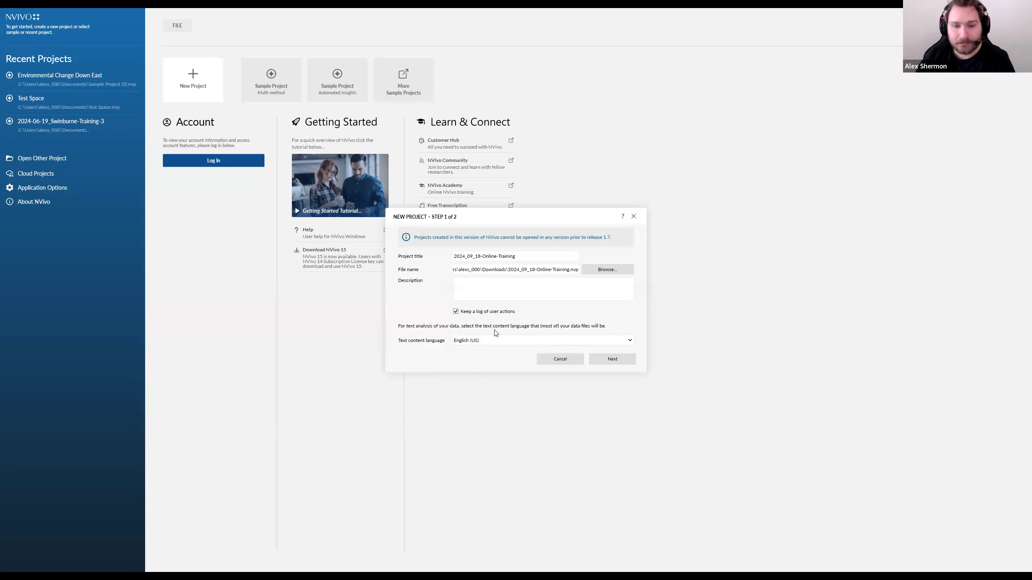
left_click(498, 344)
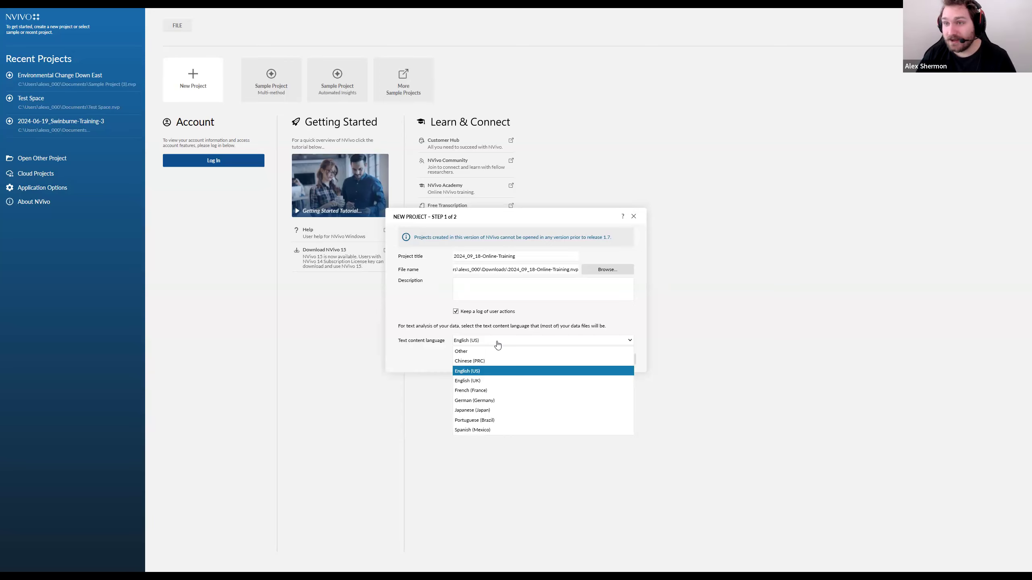
left_click(476, 372)
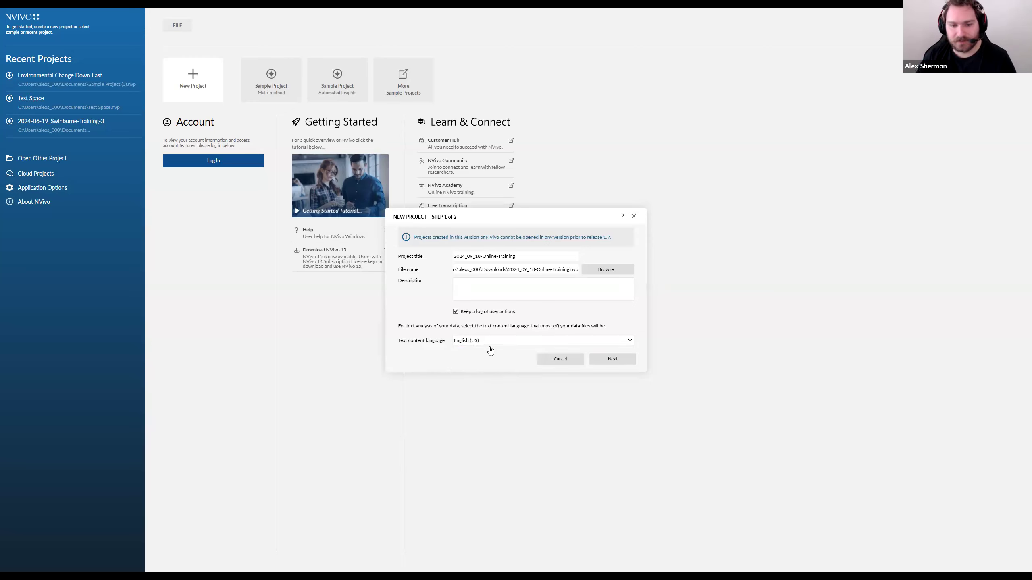
left_click(469, 341)
left_click(477, 372)
left_click(614, 360)
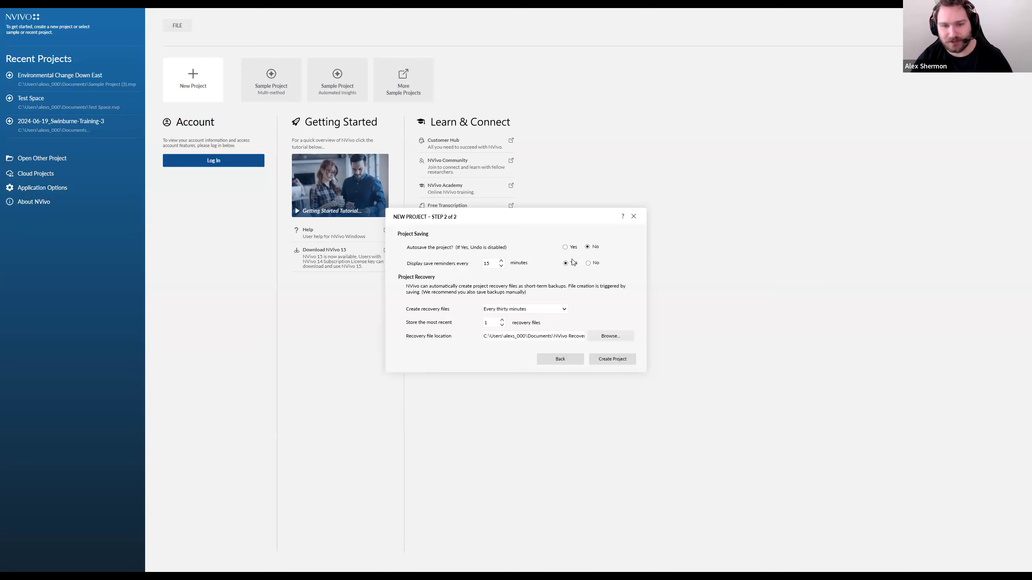
Step: Create the project after choosing how often recovery files are made, and skip the introductory tour
left_click_drag(492, 264, 481, 270)
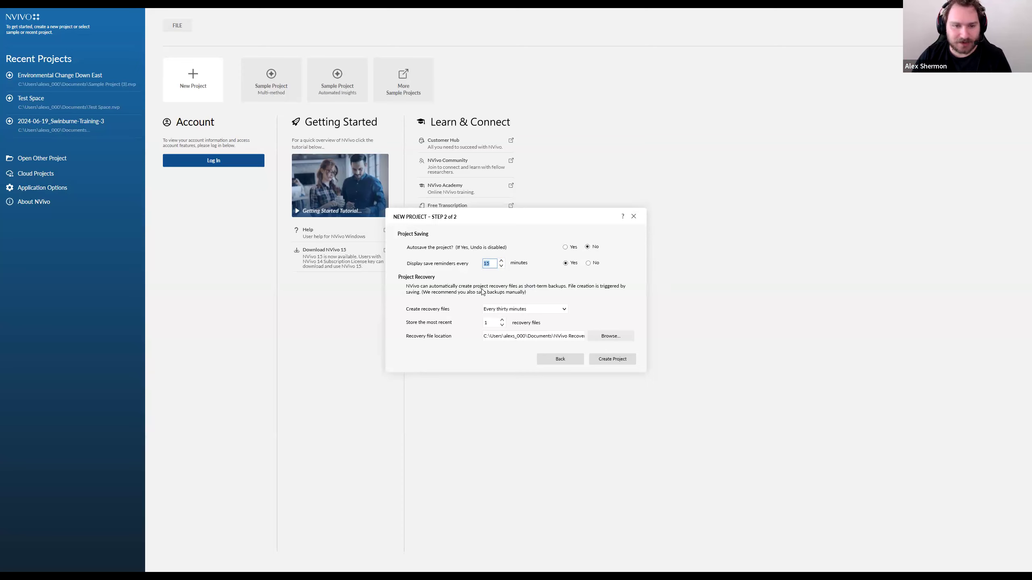
left_click(519, 309)
left_click(512, 334)
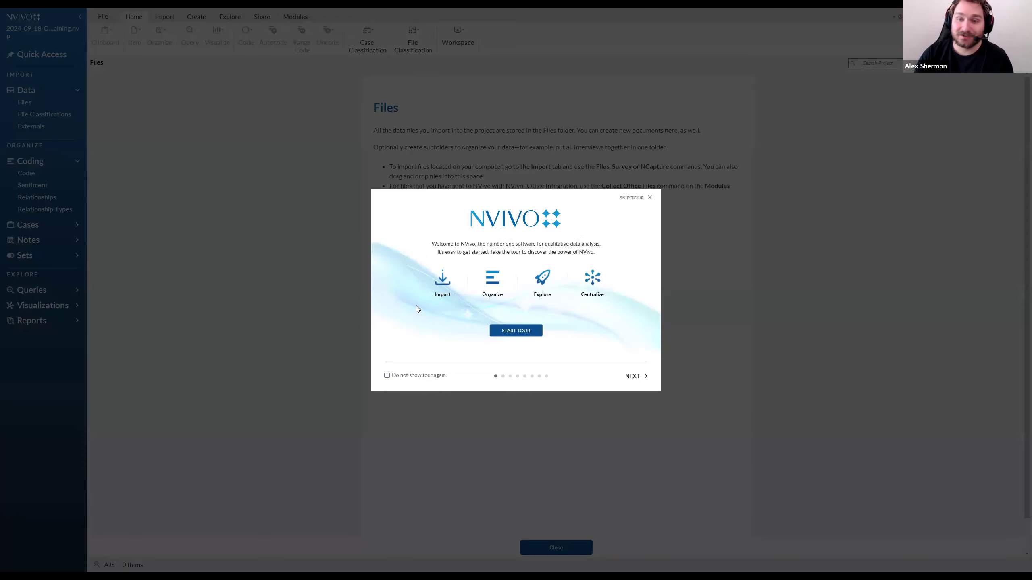
left_click(629, 199)
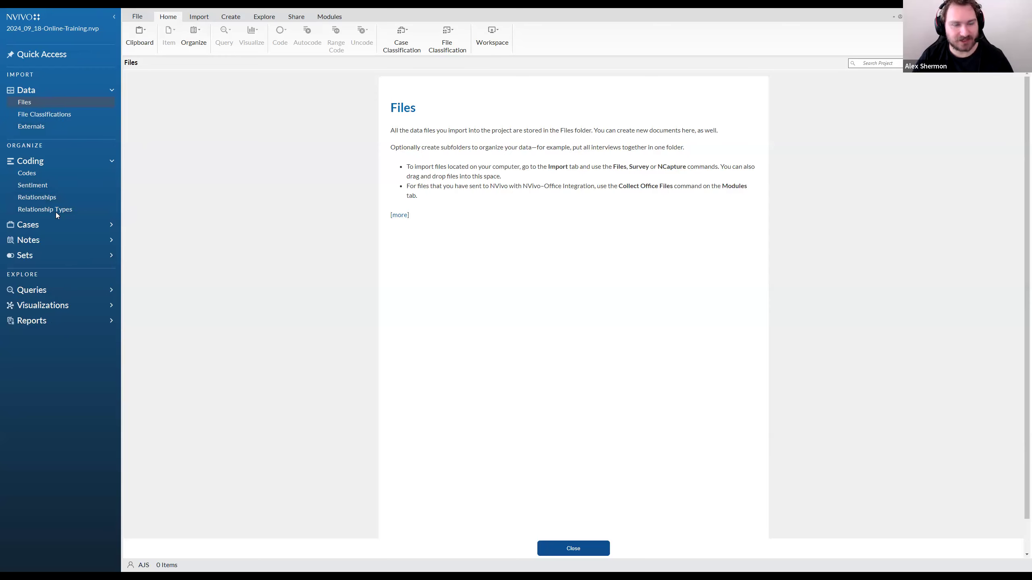
Step: Look through the import, create and explore command groups, and return to the home commands
left_click(202, 20)
left_click(226, 19)
left_click(171, 17)
left_click(203, 17)
left_click(232, 17)
left_click(258, 17)
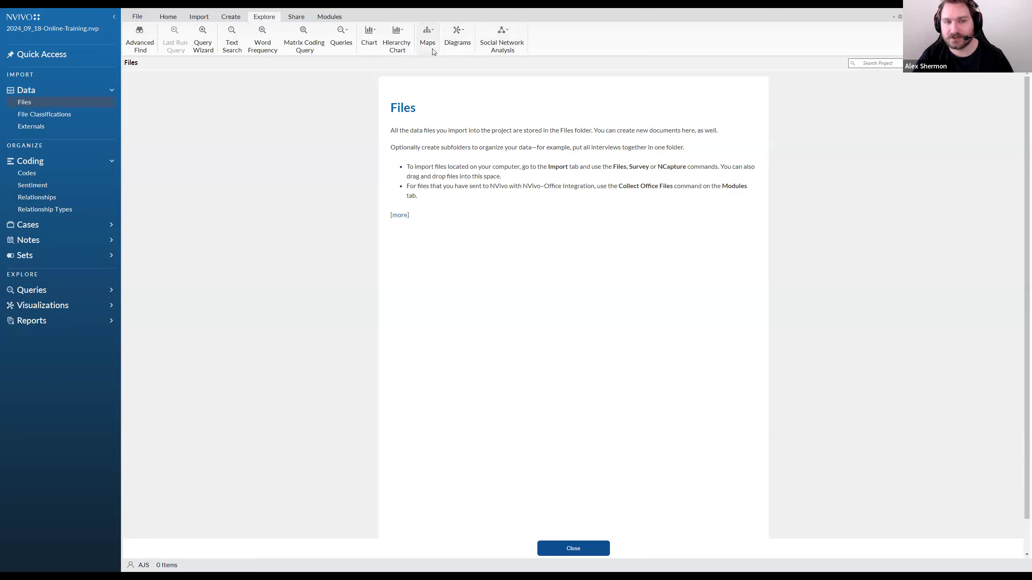
left_click(170, 17)
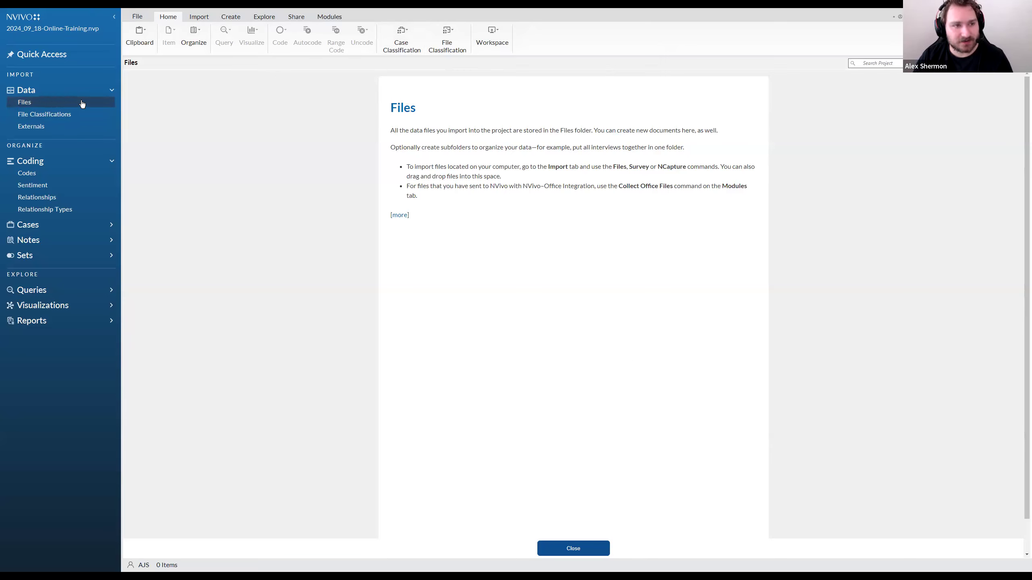
Step: Close the introductory information page for Files to show the empty file list
left_click_drag(385, 103, 522, 196)
left_click(516, 206)
left_click(587, 548)
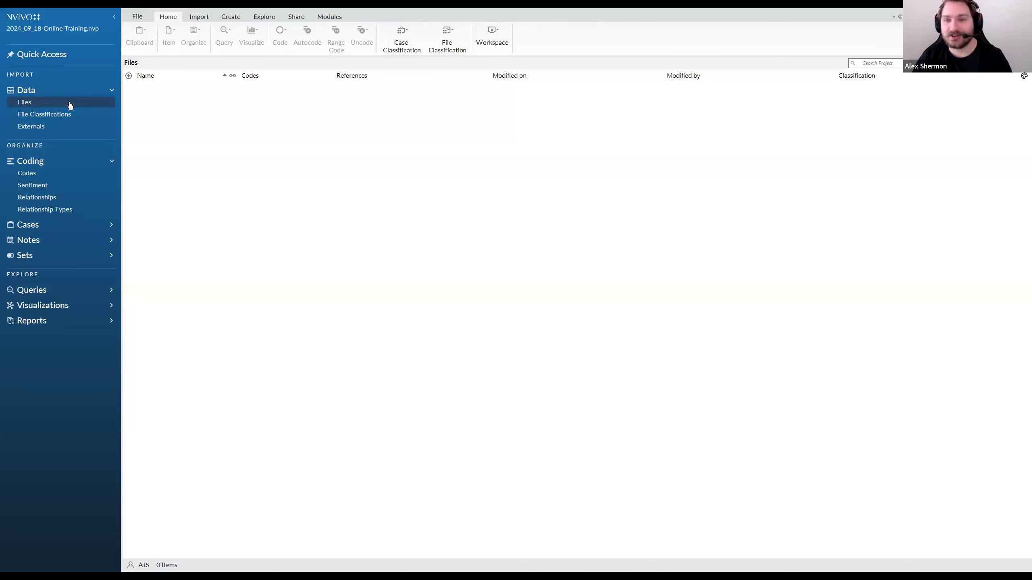
Step: Create a folder named Interviews under Files, leaving its description blank, and expand Files in the project navigation
right_click(47, 104)
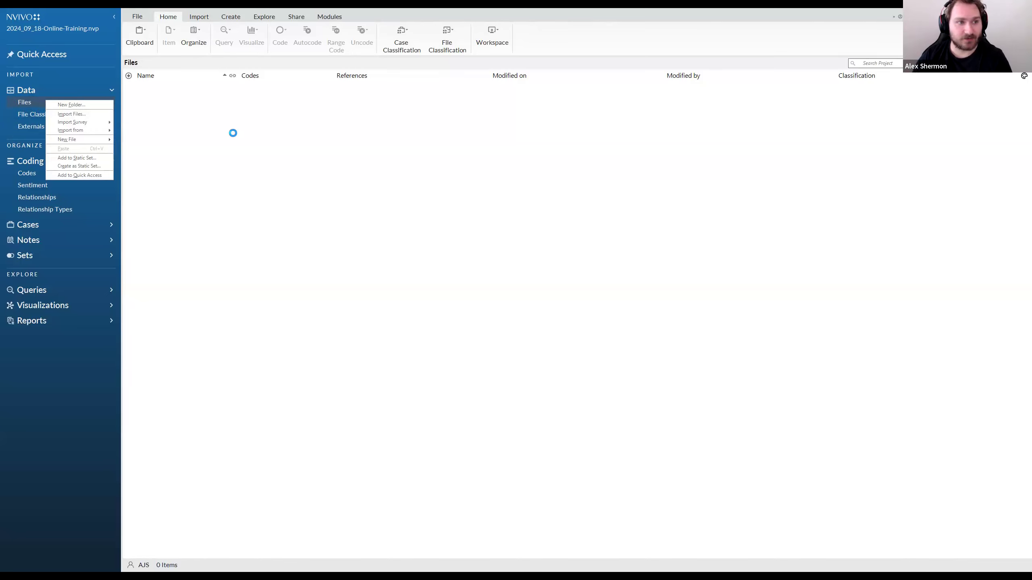
left_click(217, 139)
right_click(60, 103)
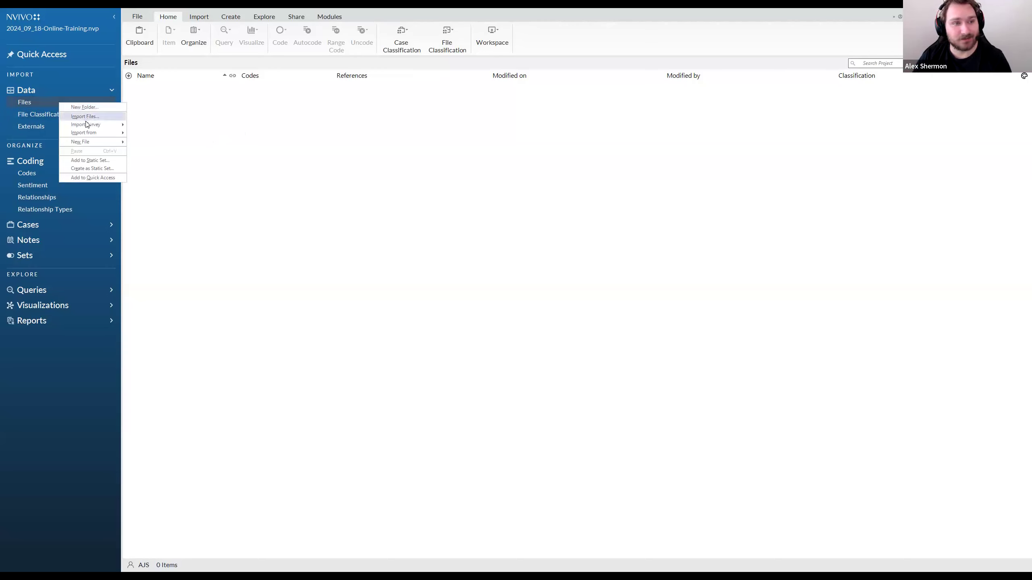
mouse_move(86, 125)
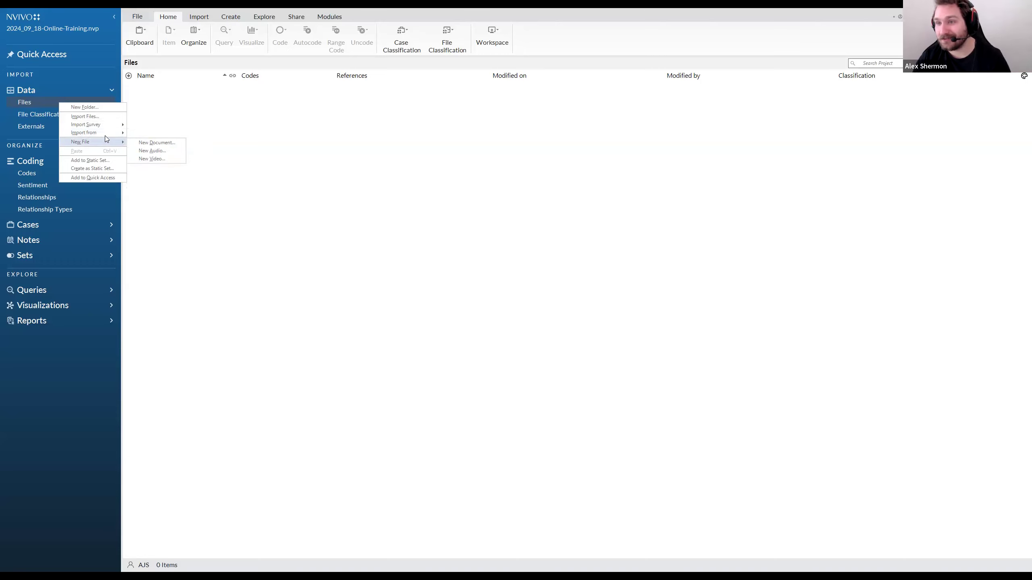
left_click(87, 107)
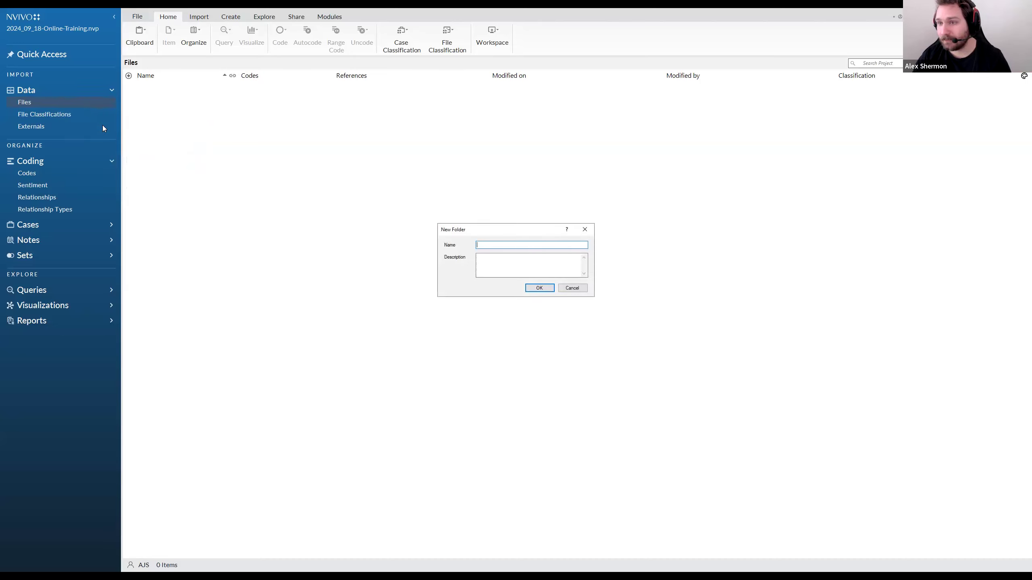
type("Interviews")
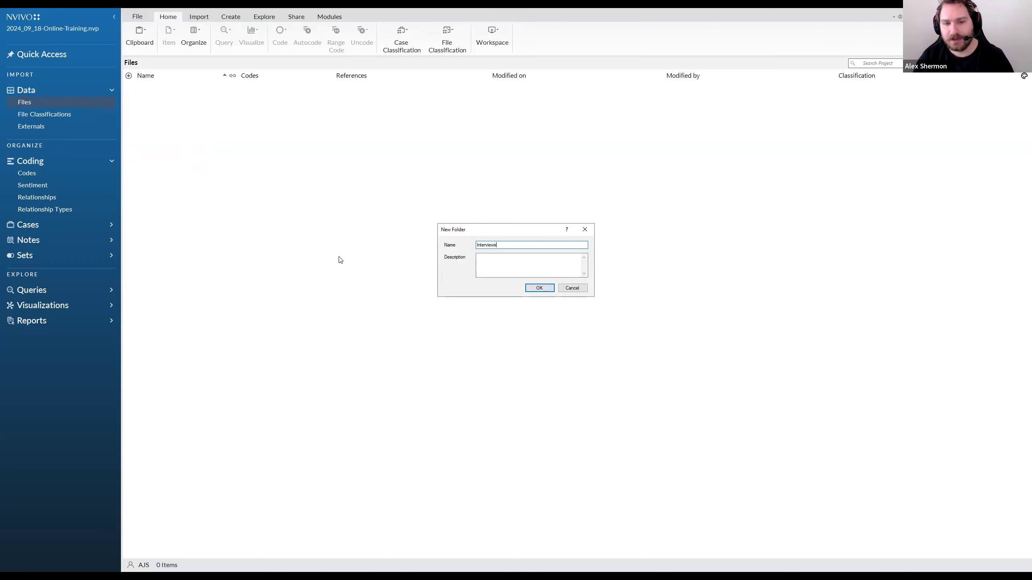
left_click(533, 266)
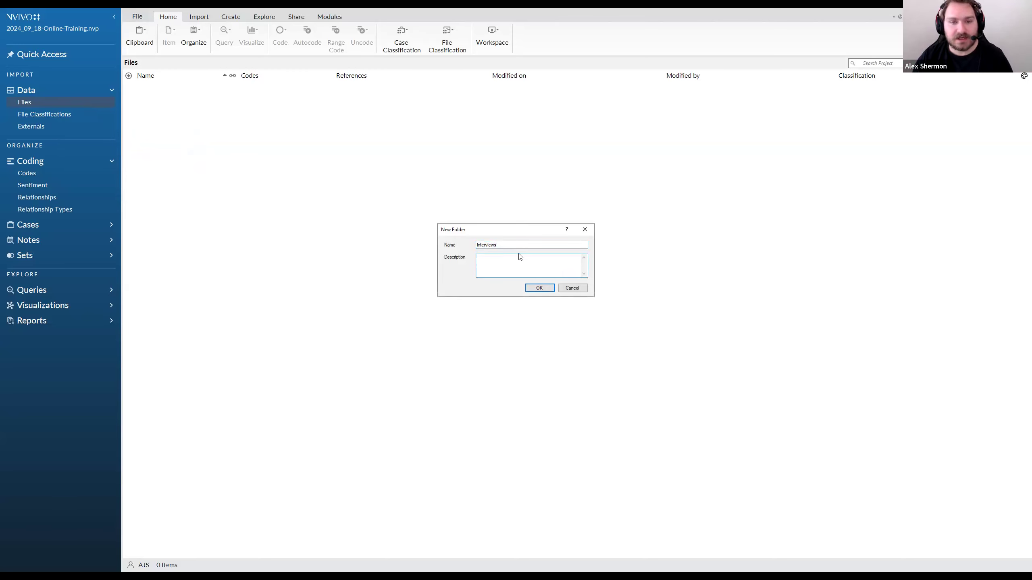
double_click(493, 245)
left_click(493, 272)
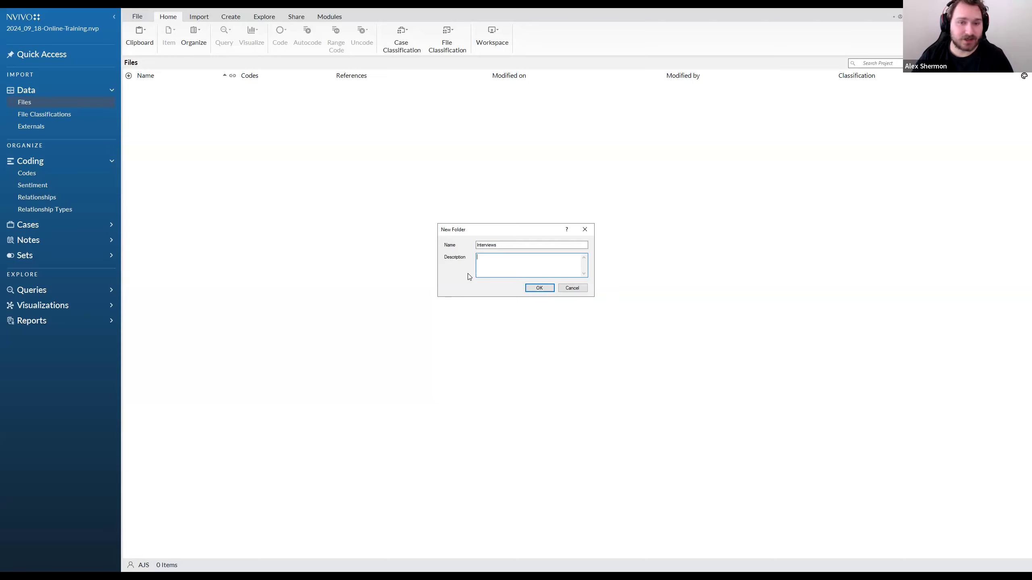
left_click(535, 289)
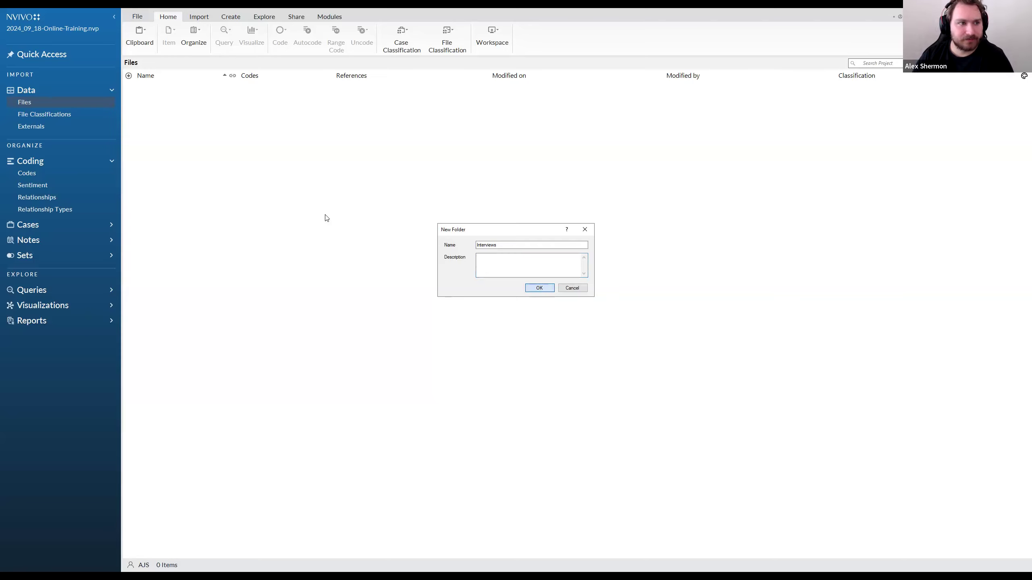
left_click(13, 104)
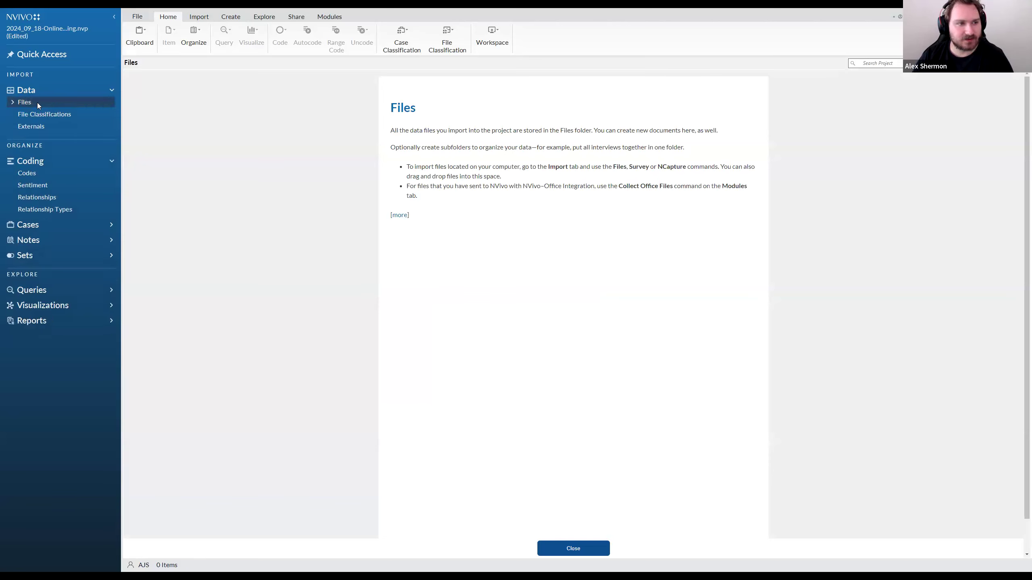
Step: Expand Files in the project navigation, open the Interviews folder and close its information page to show the file list
left_click(13, 103)
left_click(13, 104)
left_click(13, 104)
left_click(13, 104)
left_click(13, 104)
left_click(14, 103)
left_click(14, 104)
left_click(13, 104)
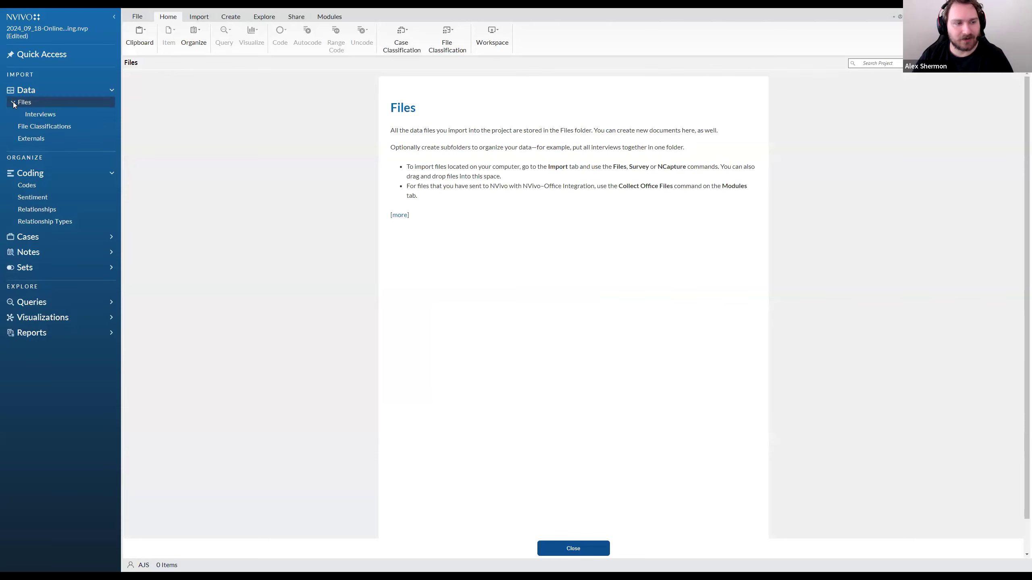
left_click(14, 104)
left_click(13, 103)
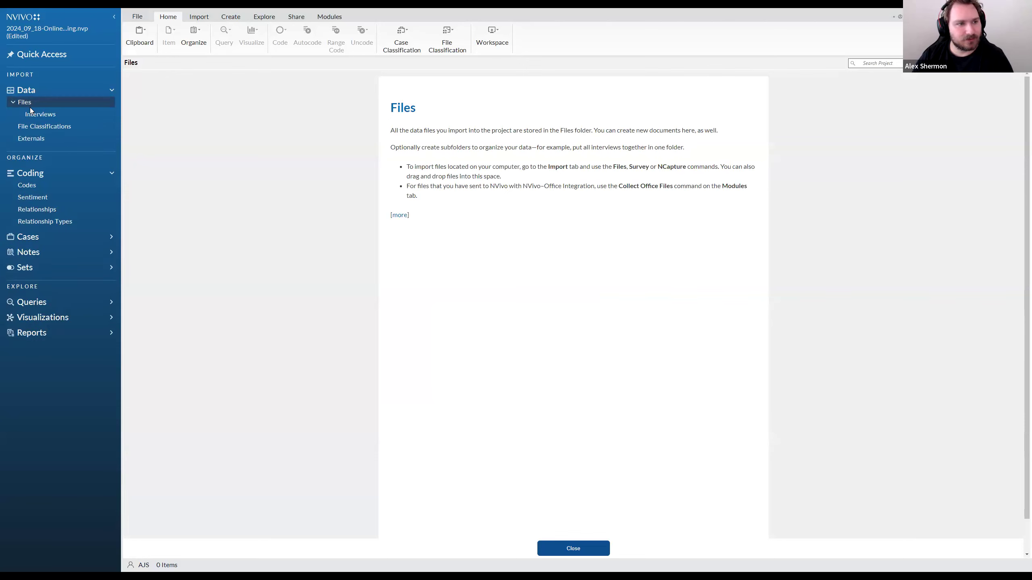
left_click(37, 114)
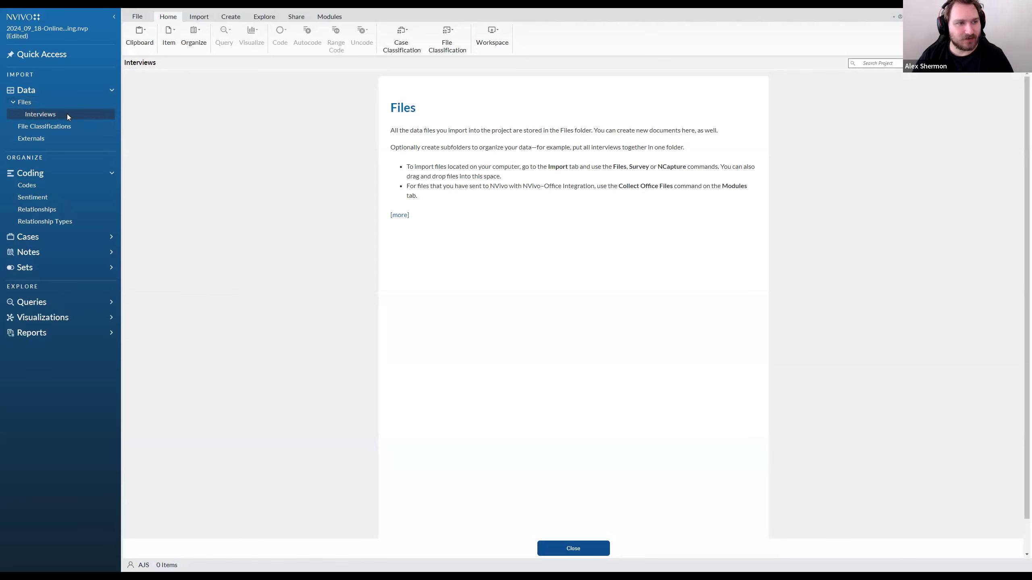
left_click_drag(390, 108, 483, 203)
left_click(568, 556)
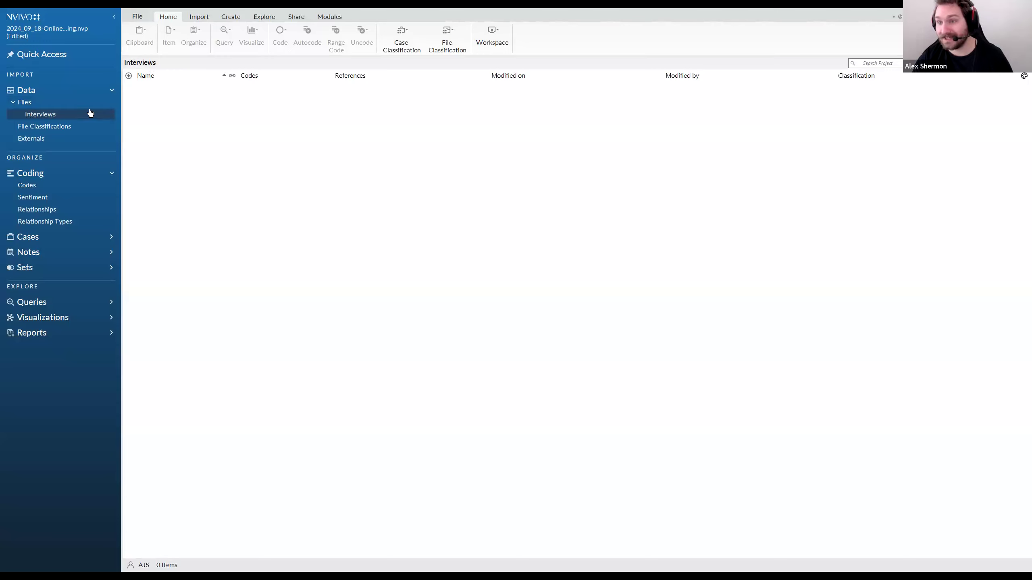
Step: Check the commands offered for Files and return to the Interviews folder's file list
right_click(57, 108)
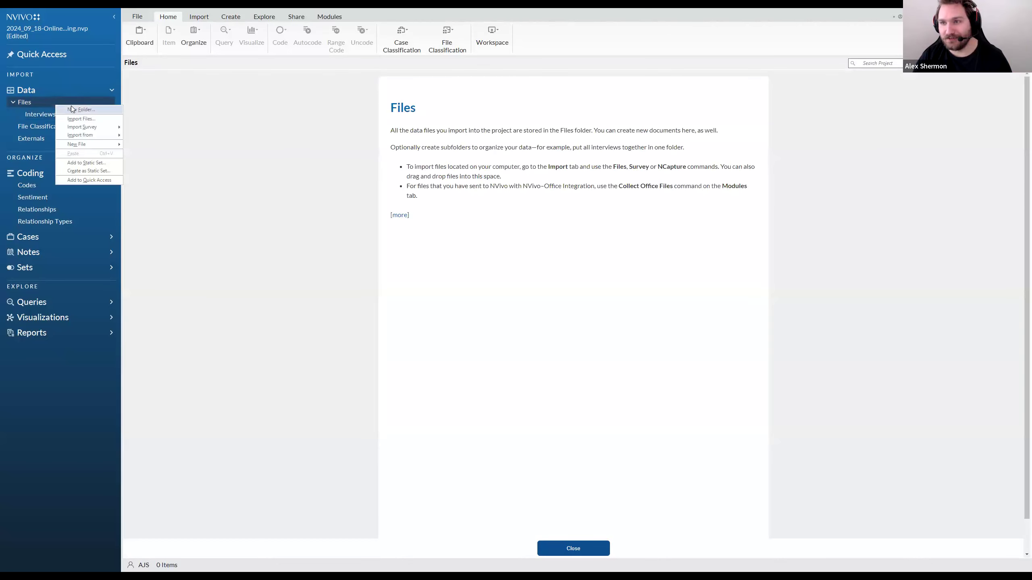
left_click(37, 114)
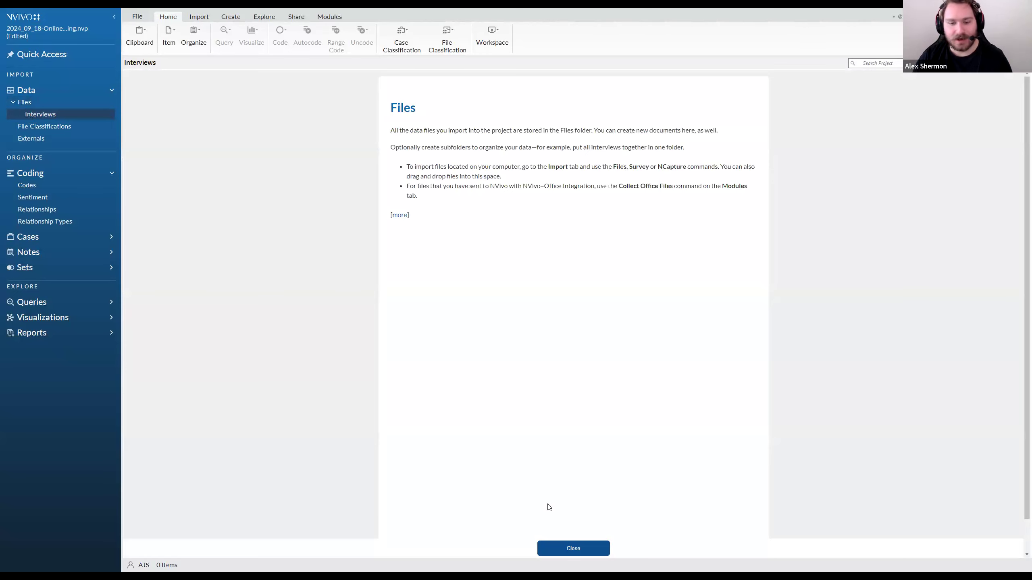
left_click(582, 548)
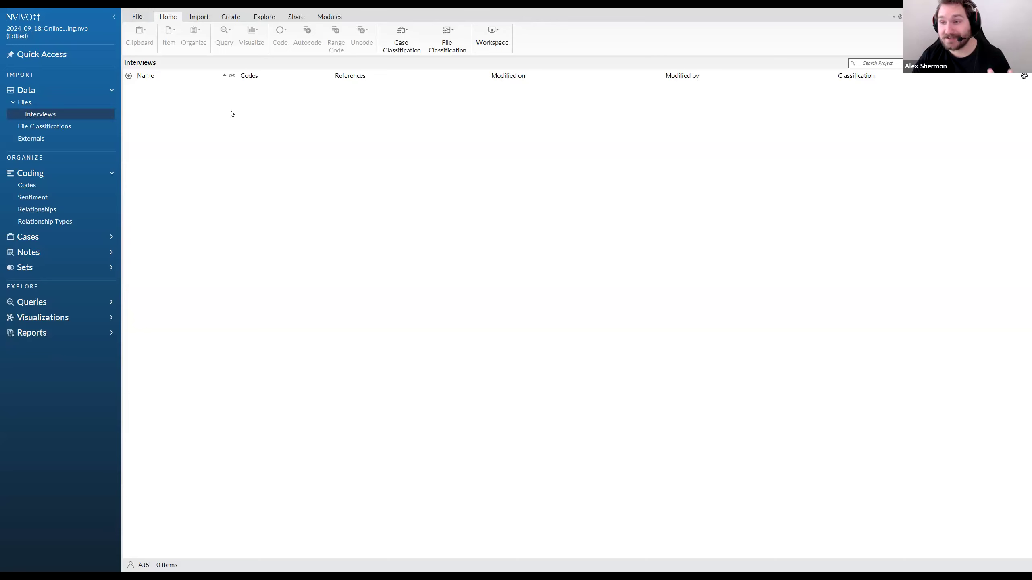
Step: Look at the different ways to import files into the Interviews folder
left_click(200, 19)
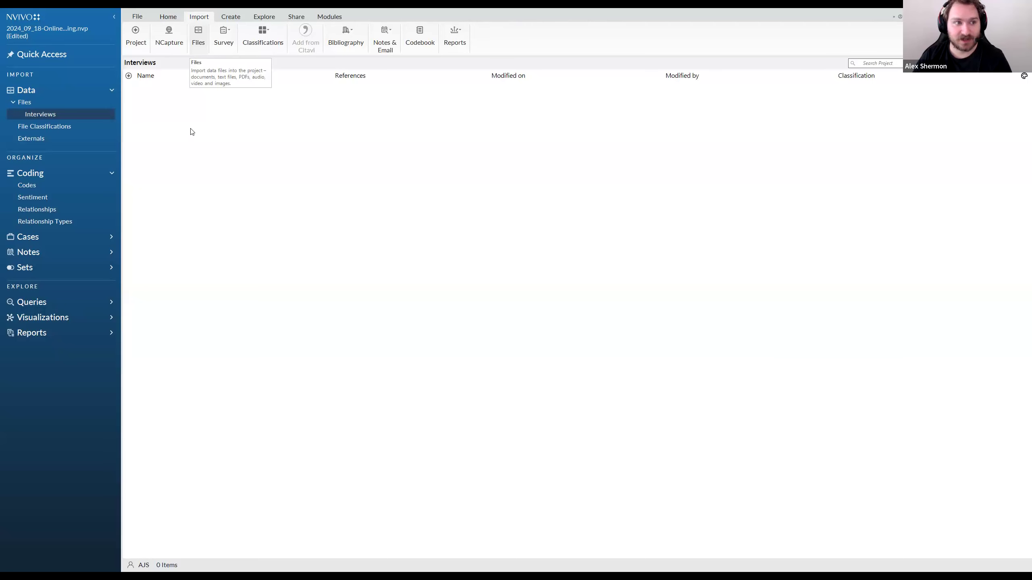
right_click(207, 139)
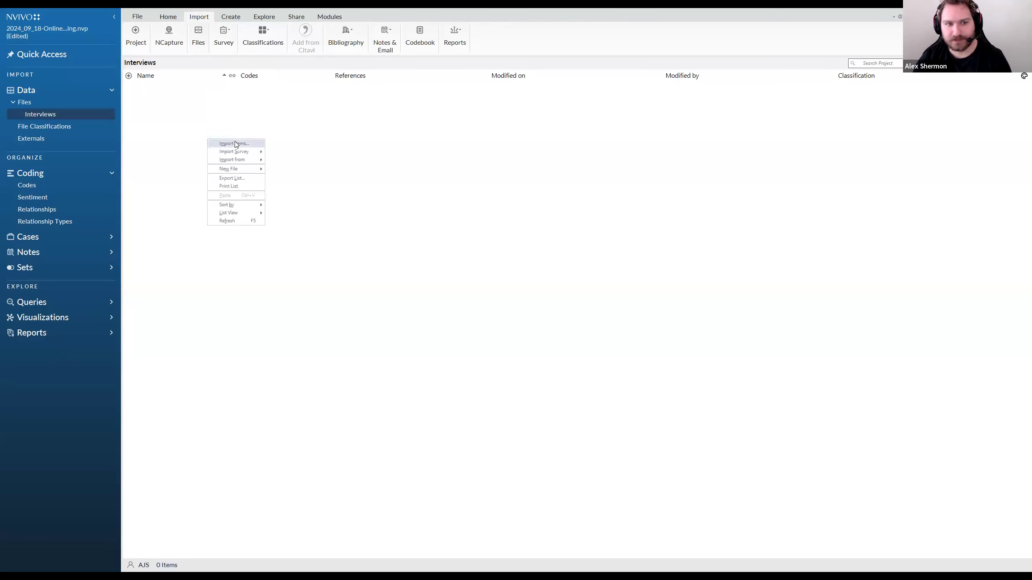
left_click(189, 136)
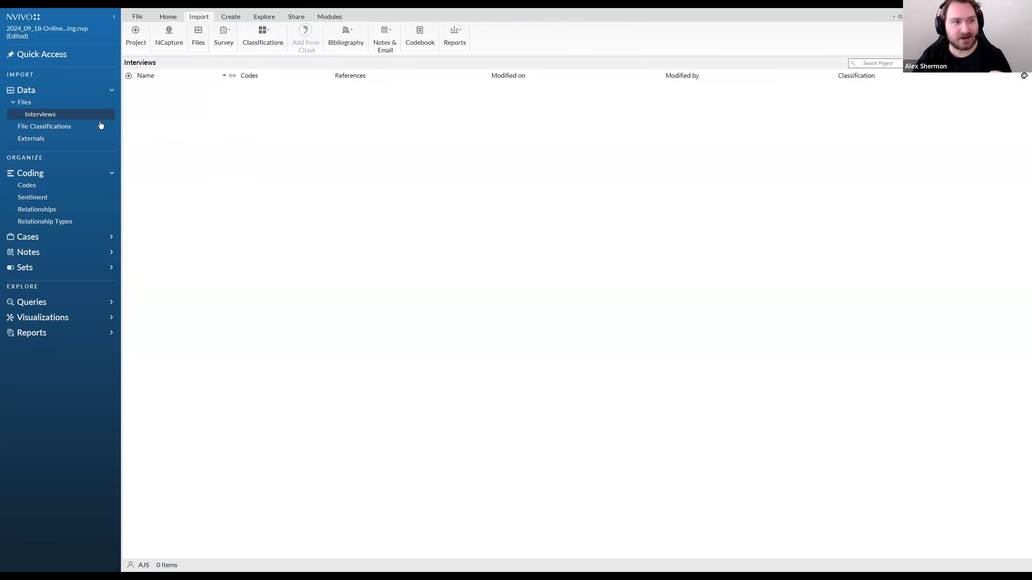
right_click(80, 114)
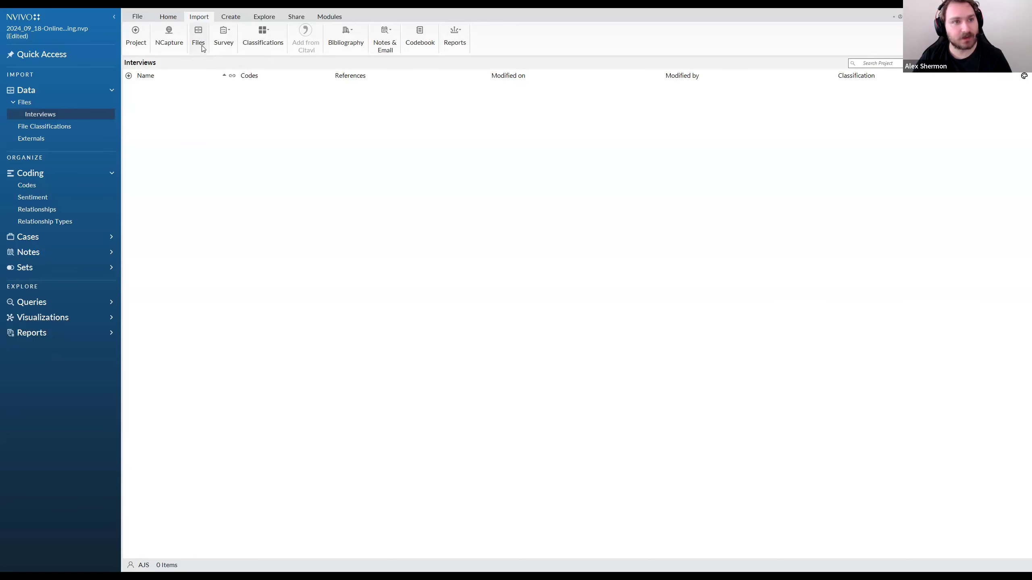
Step: Start a file import and browse to the Part 1 folder in Work, Melbourne Data Analytics Platform, 2024, NVIVO, Online Classes
left_click(198, 39)
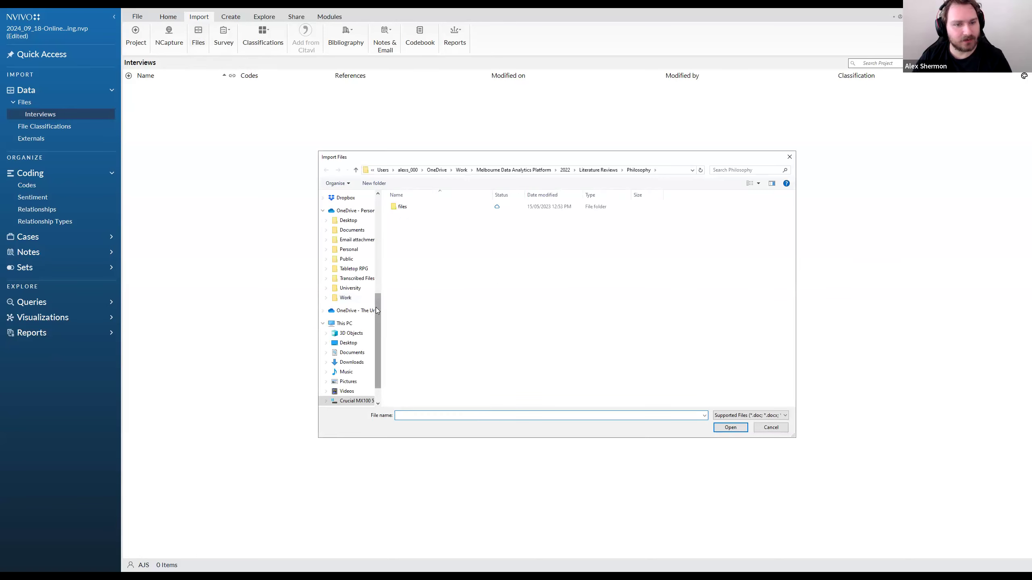
left_click(352, 300)
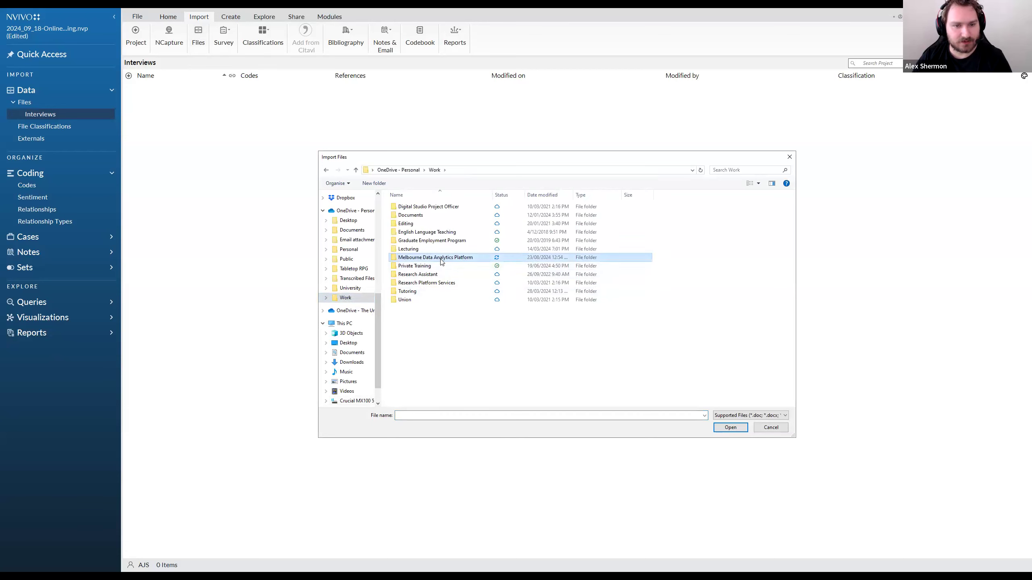
double_click(426, 258)
double_click(420, 232)
double_click(421, 223)
double_click(423, 224)
double_click(423, 207)
Step: Select all four interview Word documents and import them into Interviews without creating a case for each file
left_click(426, 207)
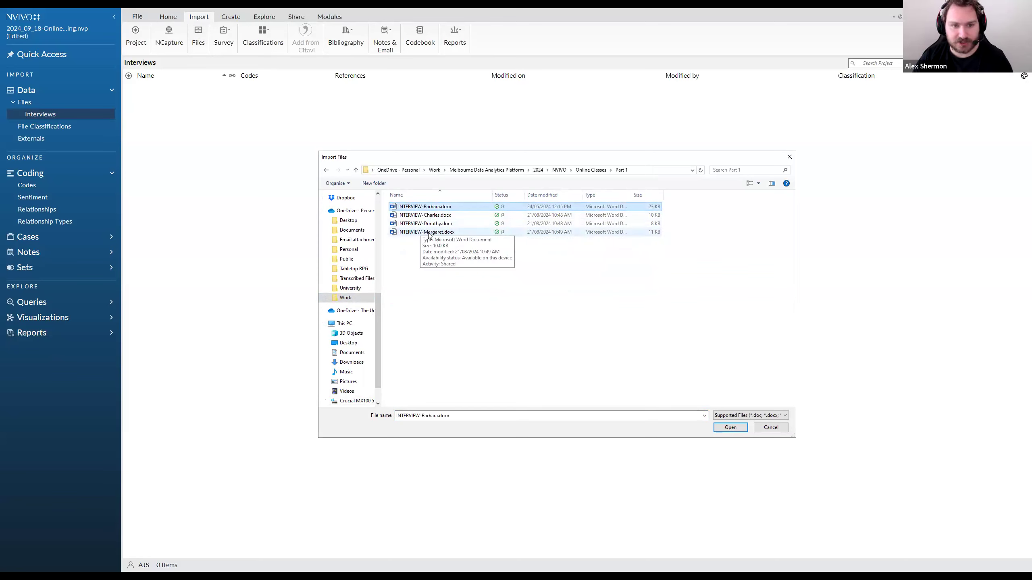
left_click(430, 233, "shift")
left_click_drag(432, 209, 433, 237)
left_click(432, 235, "ctrl")
left_click(423, 261)
left_click(430, 207)
left_click(429, 231, "shift")
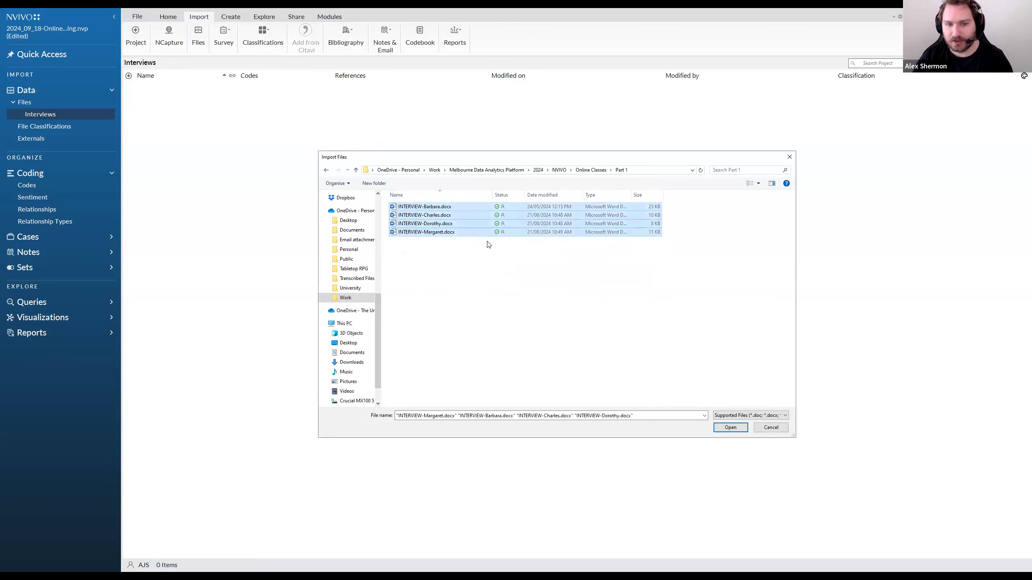
left_click(733, 427)
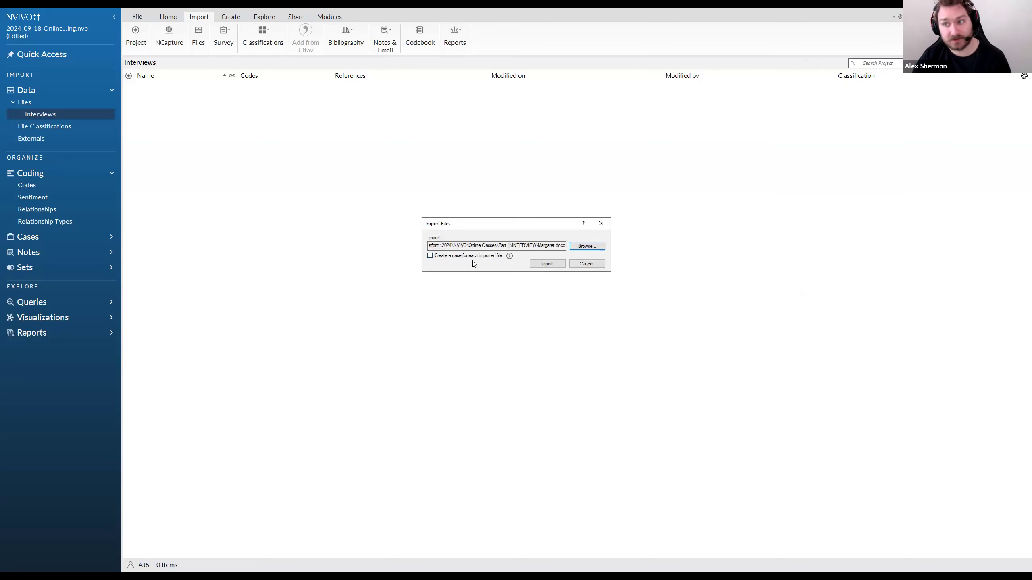
left_click(547, 264)
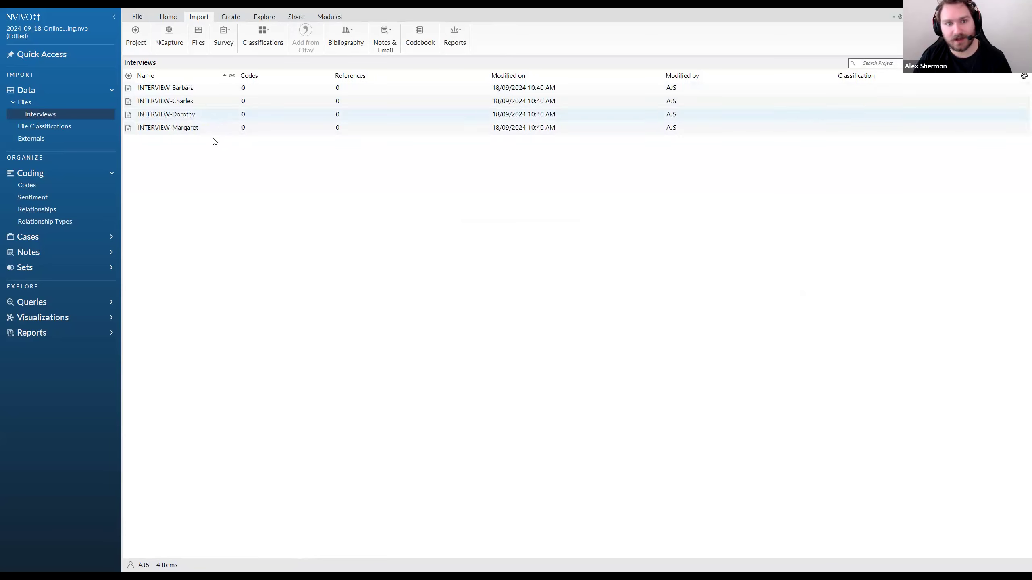
Step: Open the first interview in the list with a wider file list beside it and read through the transcript
left_click(175, 92)
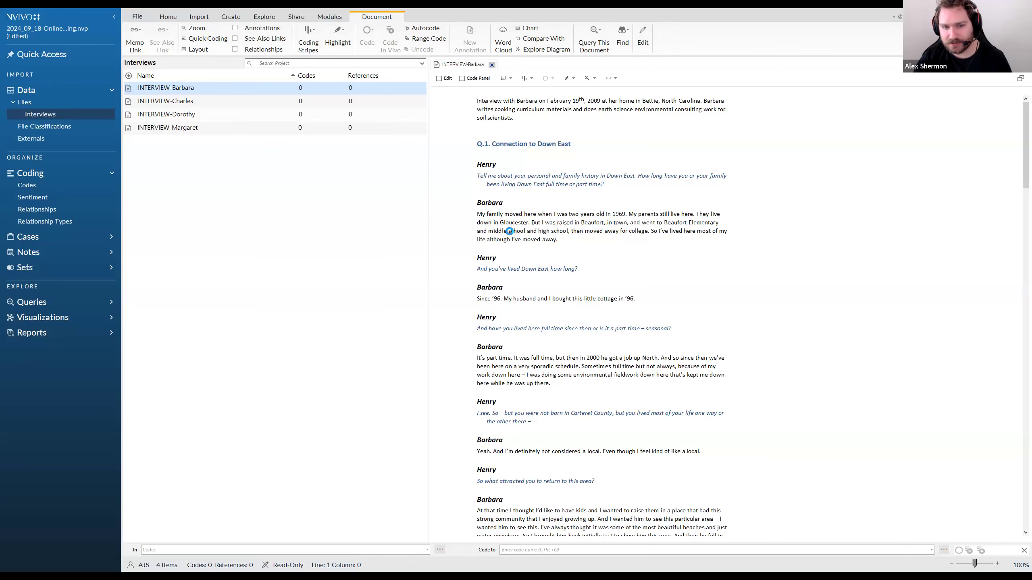
left_click_drag(511, 231, 511, 230)
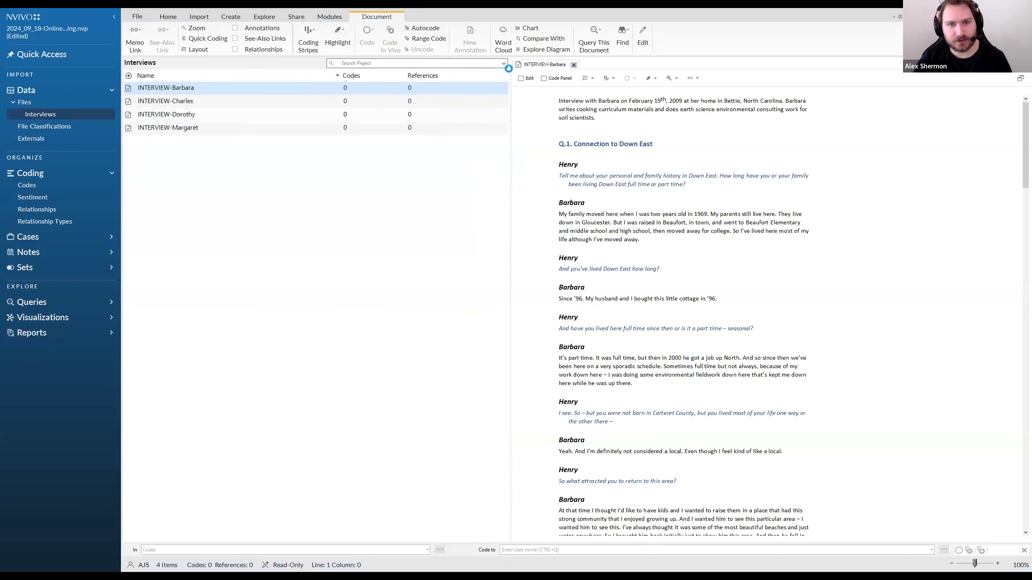
double_click(705, 186)
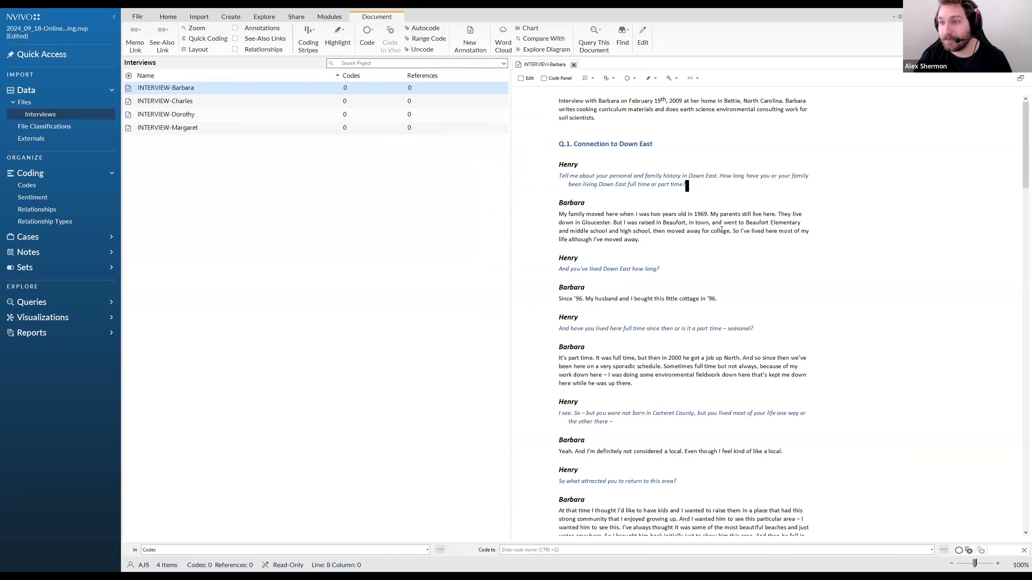
scroll(727, 231, "down", 8)
scroll(730, 235, "down", 20)
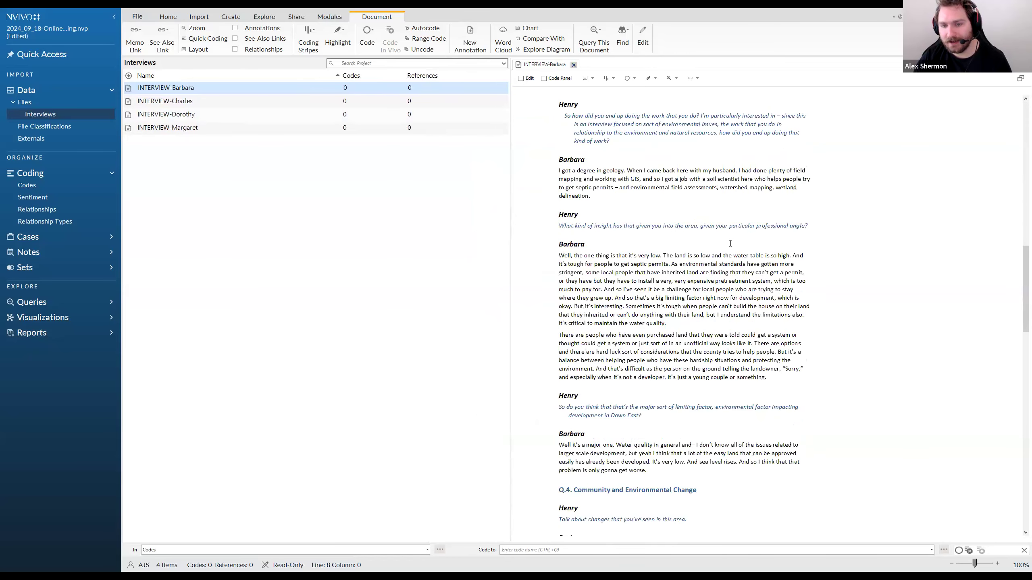
scroll(702, 261, "down", 7)
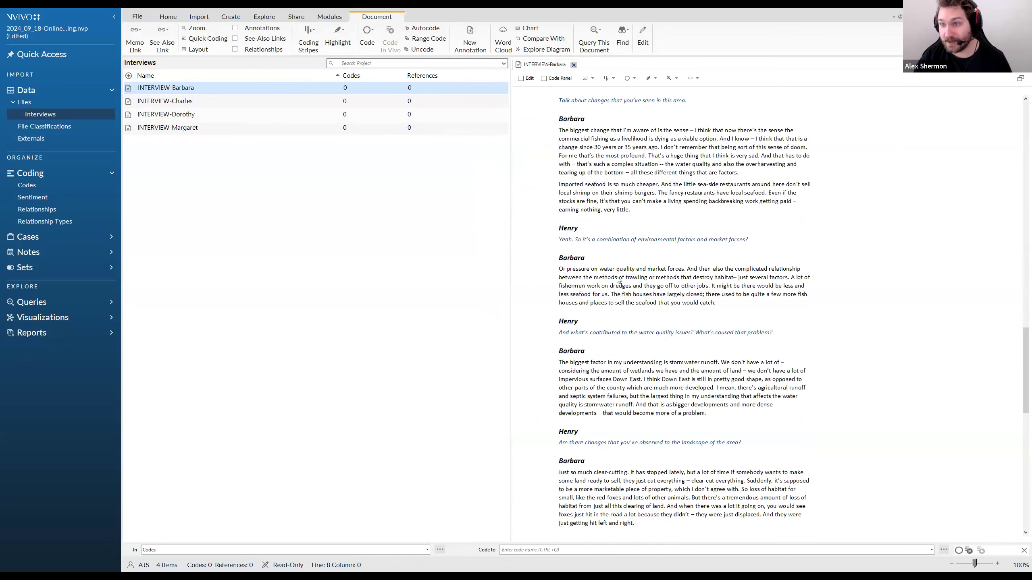
left_click(632, 240)
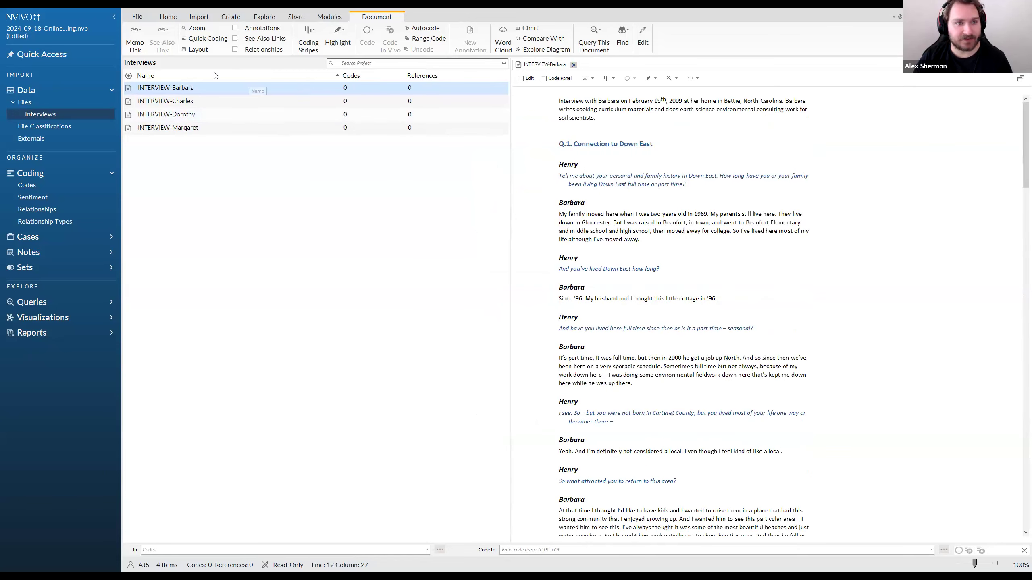
Step: Look at the File Classifications and Externals areas and return to the Interviews folder
left_click(46, 128)
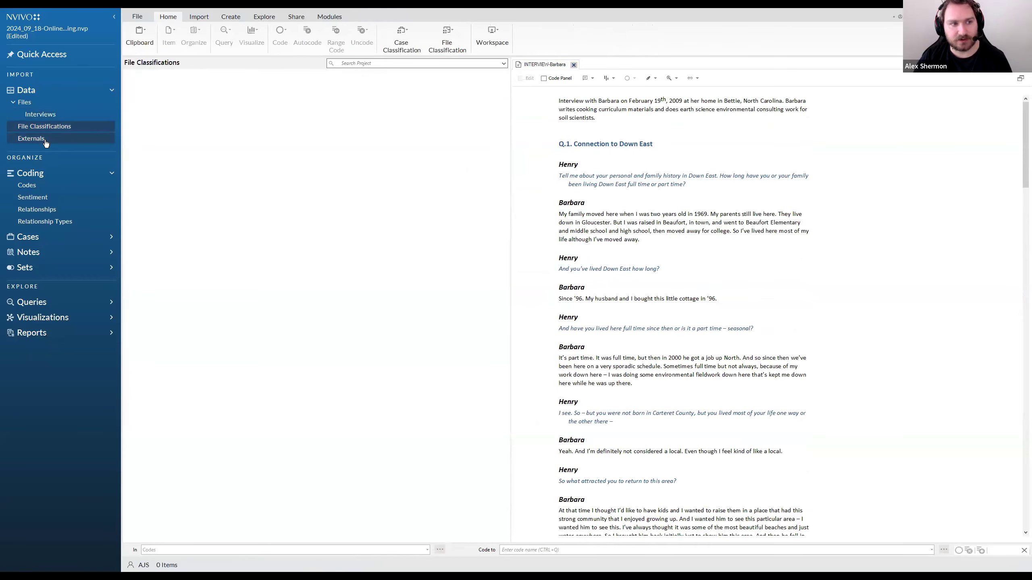
left_click(46, 140)
left_click(43, 114)
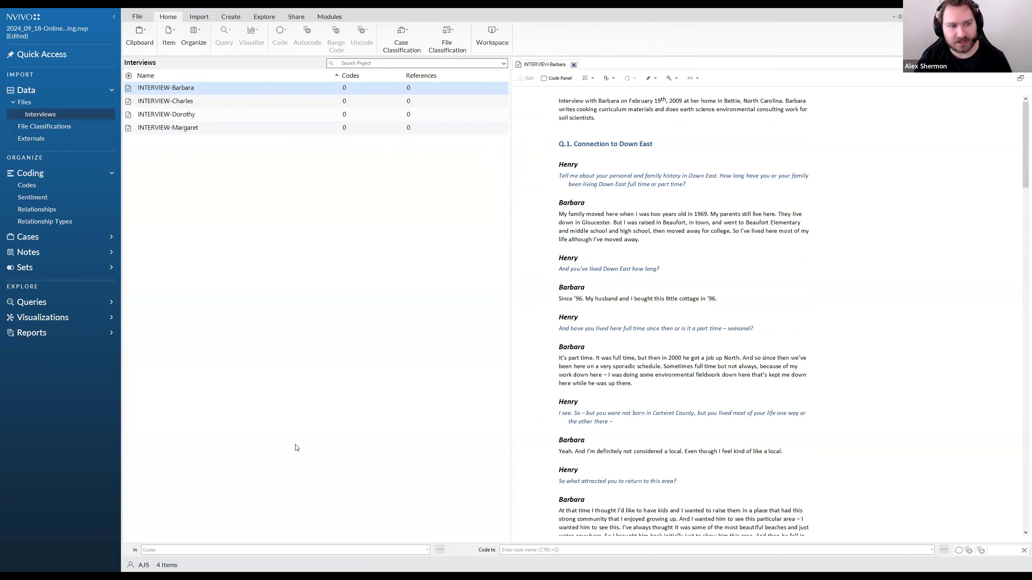
Step: Select the interviewee's first answer under "Q.1. Connection to Down East" in the open transcript
scroll(717, 301, "down", 3)
scroll(718, 263, "up", 3)
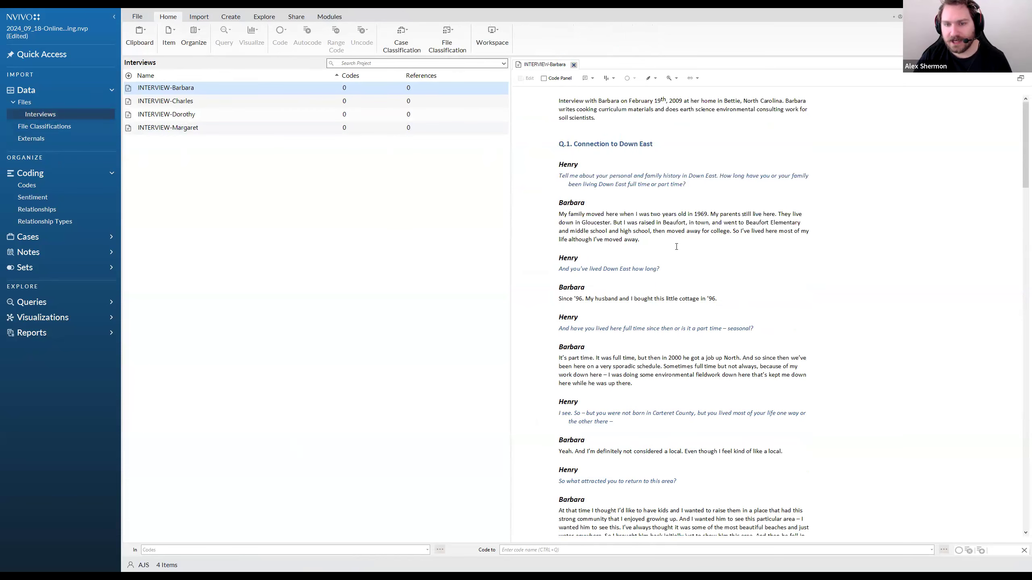
left_click_drag(649, 243, 559, 215)
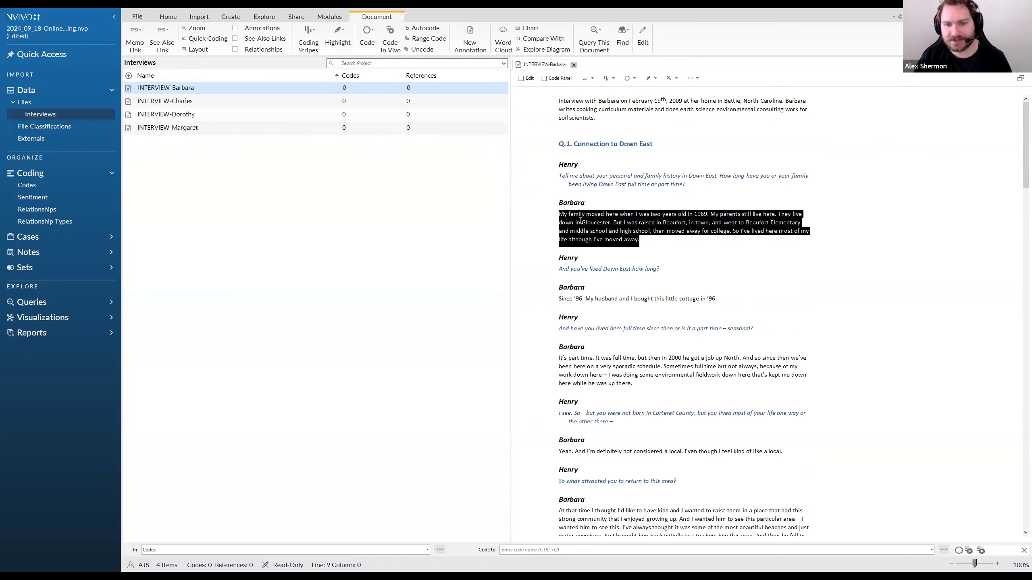
left_click(697, 268)
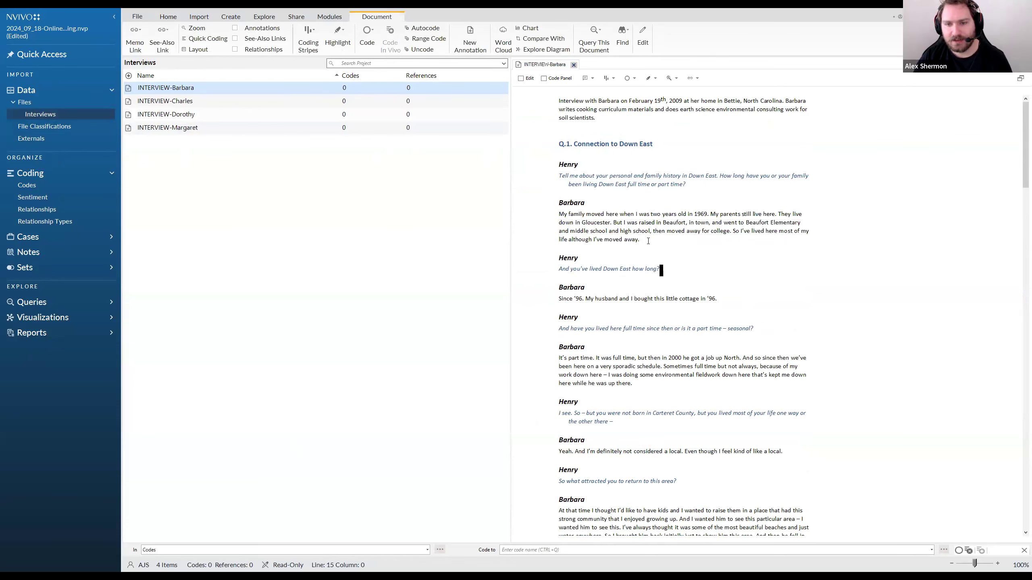
left_click_drag(649, 240, 559, 214)
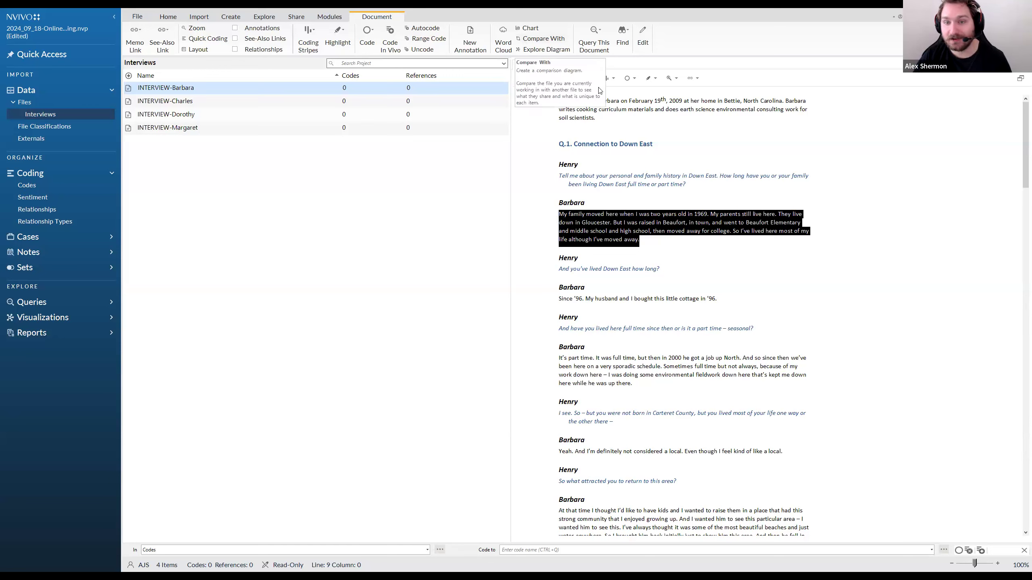
left_click(666, 155)
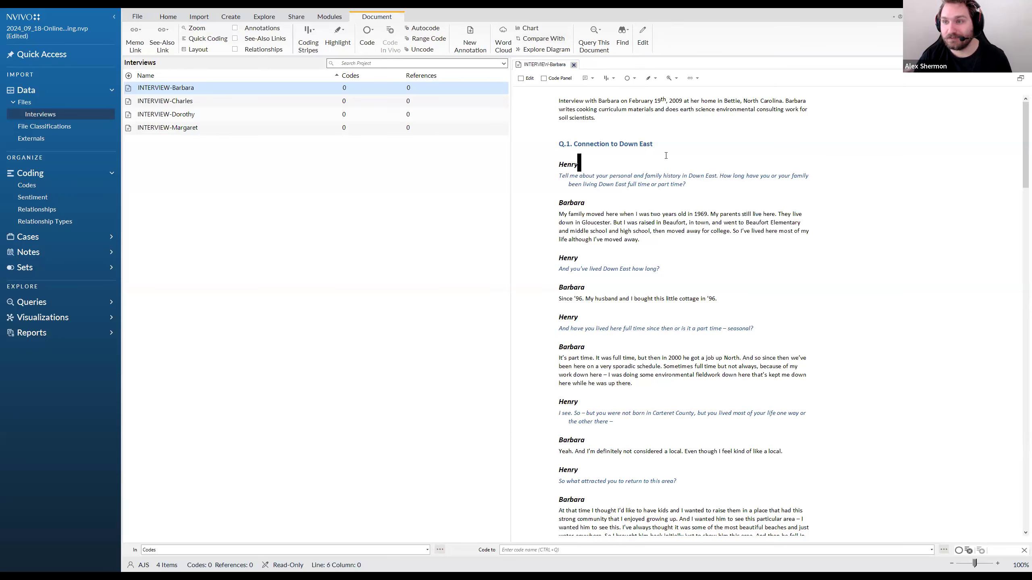
left_click_drag(640, 241, 561, 212)
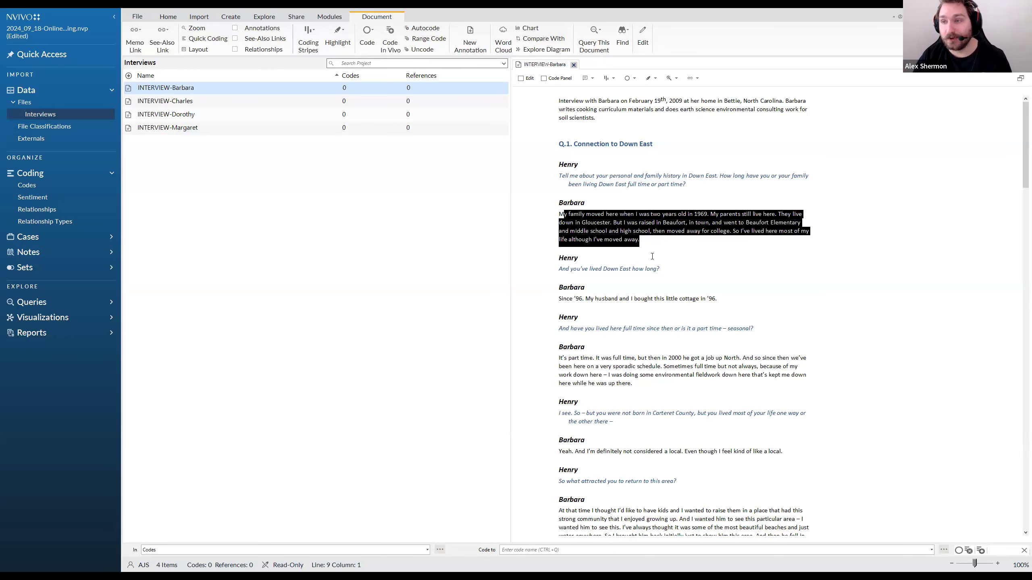
Step: Examine the remaining Q.1 answers and the Q.2 section of the transcript for passages worth coding
scroll(651, 268, "down", 10)
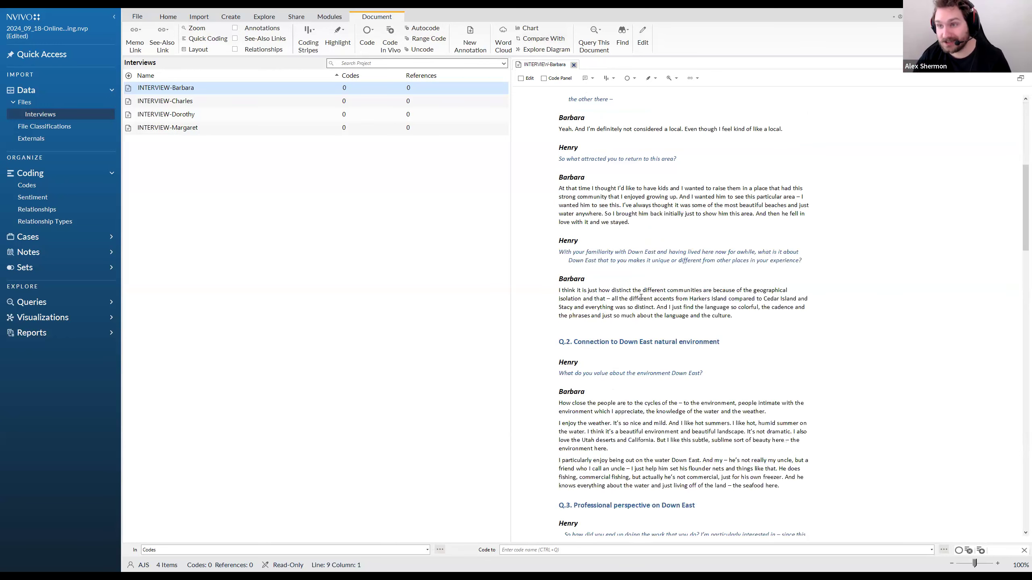
scroll(636, 294, "down", 1)
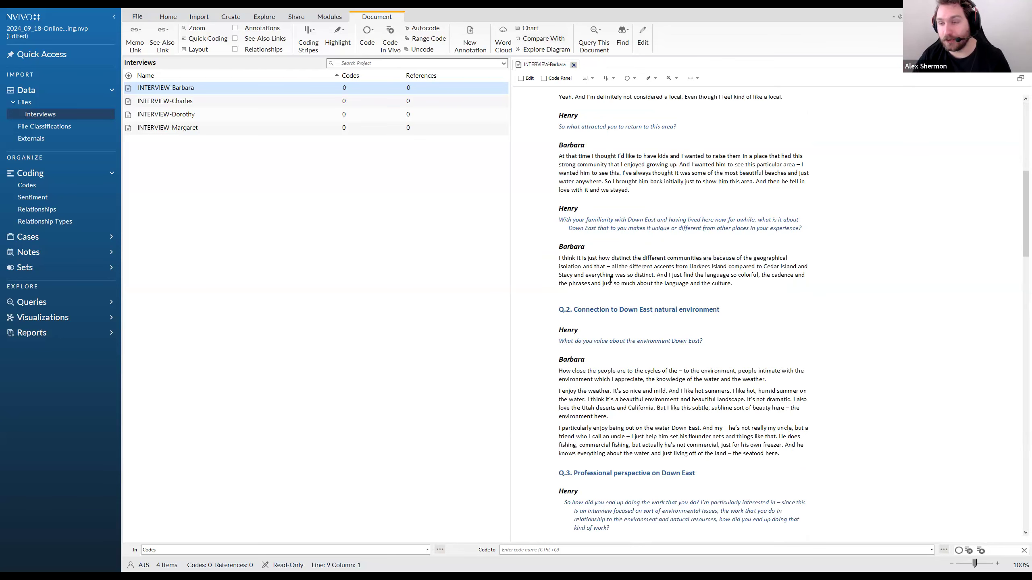
scroll(660, 128, "up", 1)
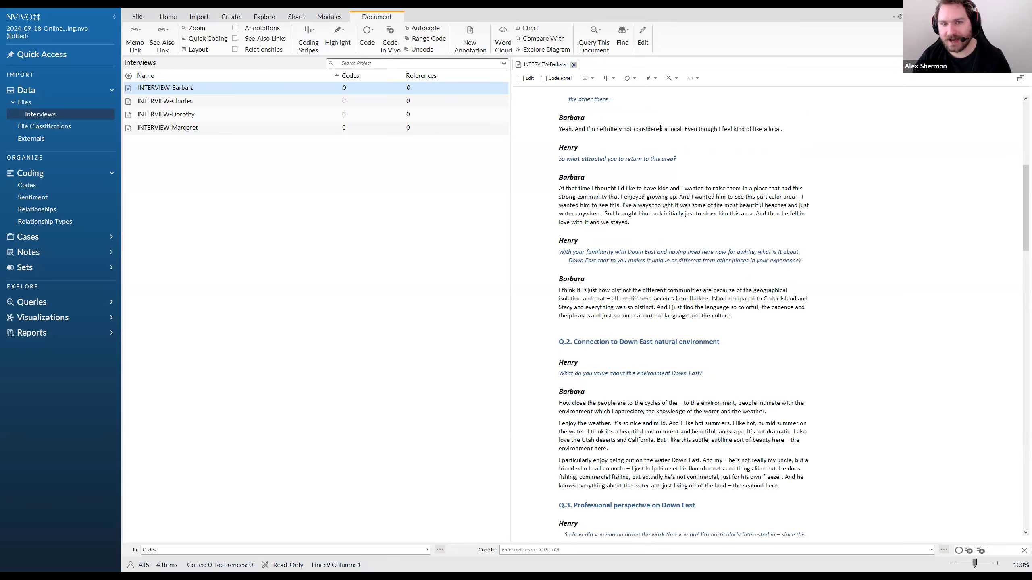
scroll(523, 81, "up", 2)
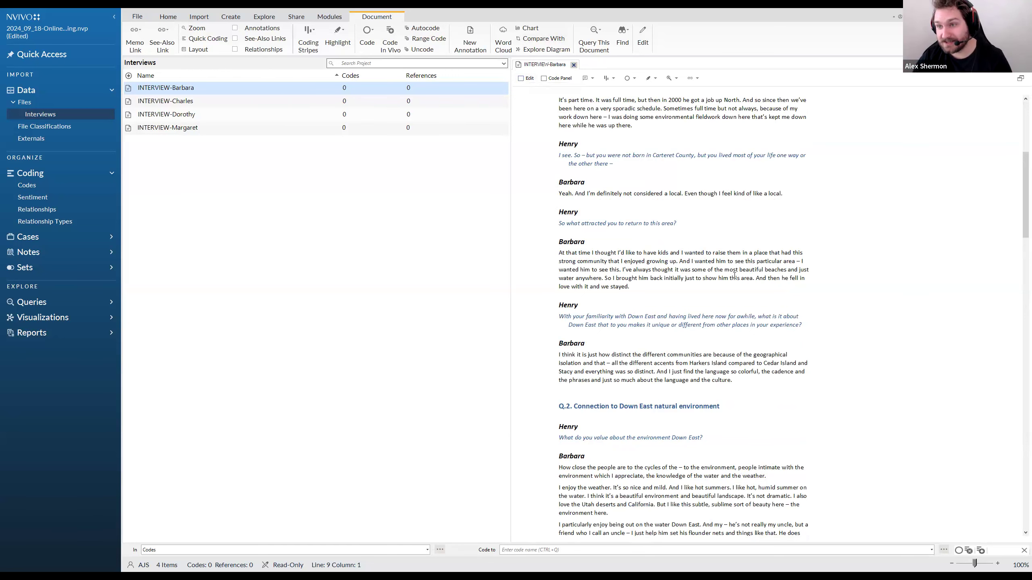
Step: Return to the beginning of the open interview transcript and switch to the presentation slide with the file import exercise
scroll(679, 201, "up", 6)
left_click(601, 195)
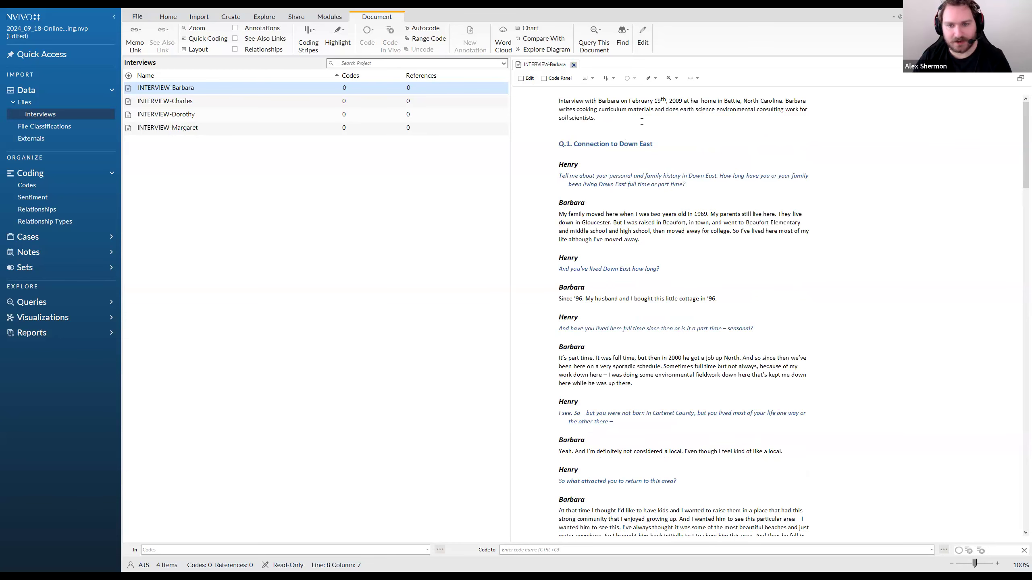
key("alt+Tab")
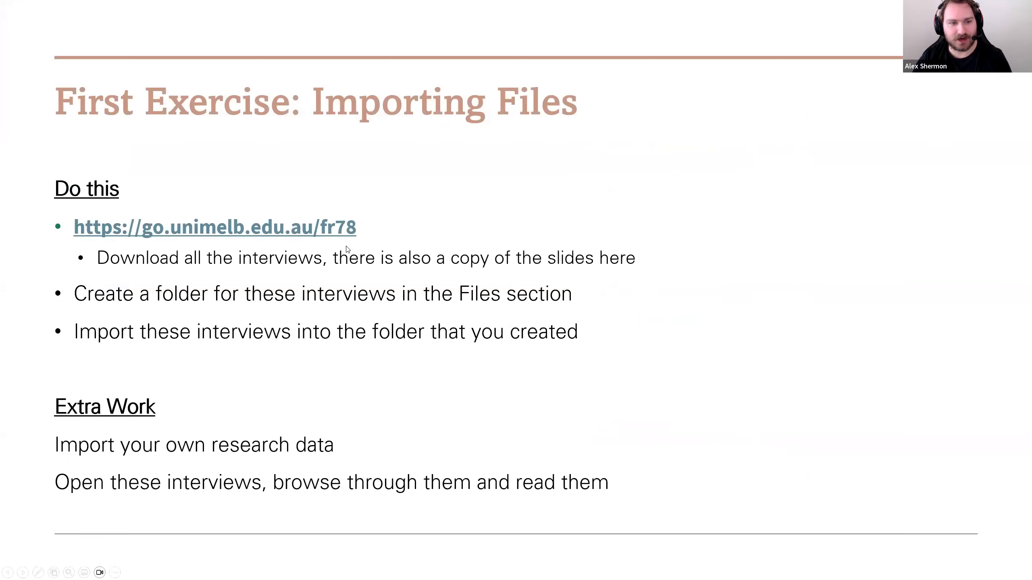
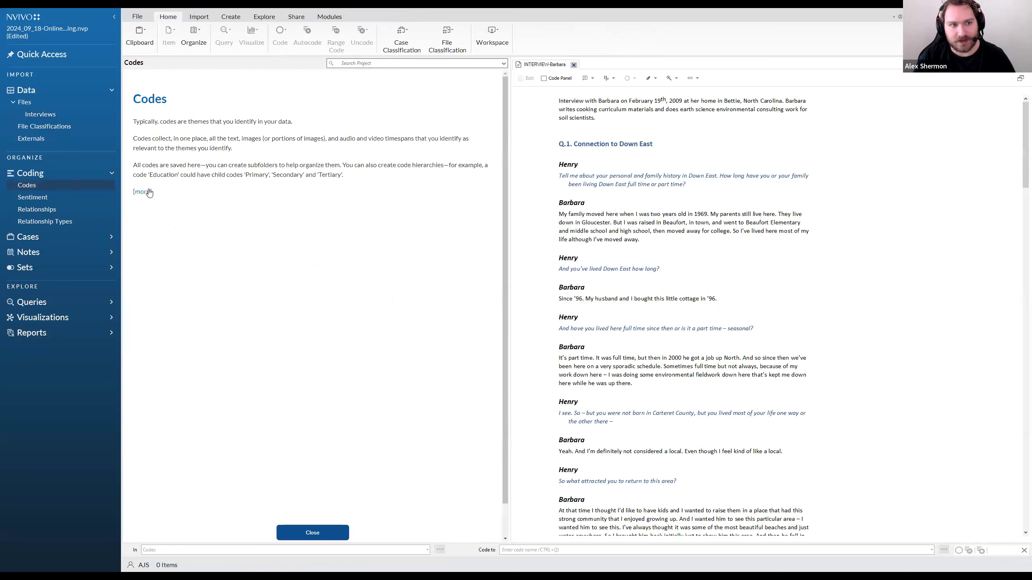
Step: Read the introductory explanation of codes in the Codes area and close it
left_click_drag(293, 122, 131, 121)
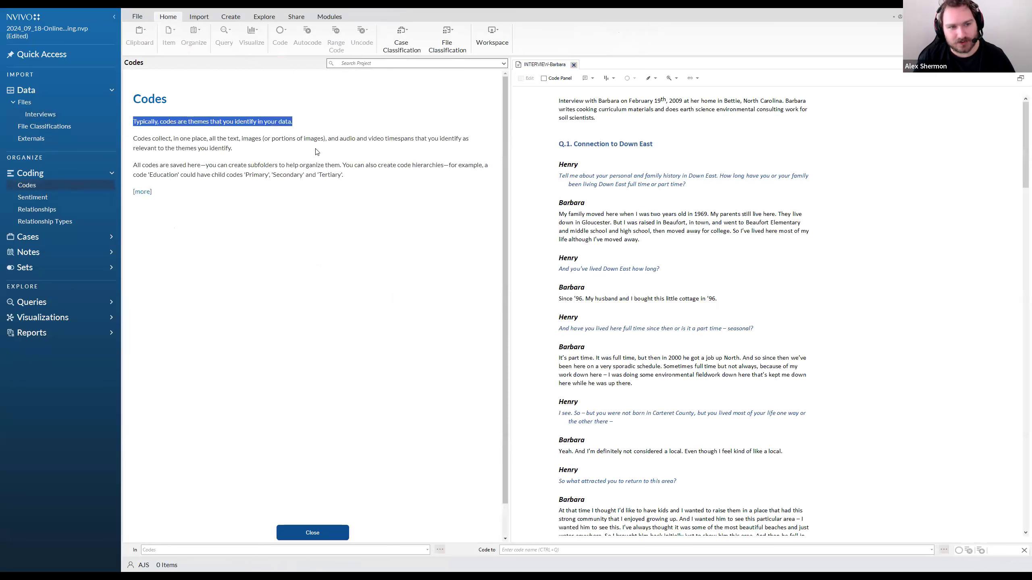
left_click_drag(317, 152, 131, 136)
left_click_drag(365, 166, 171, 164)
left_click(171, 164)
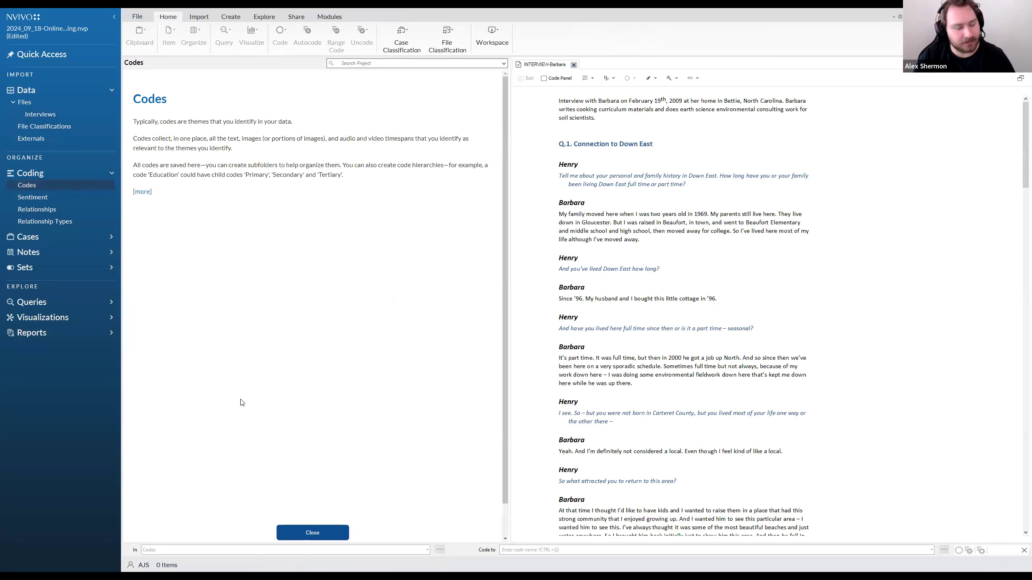
left_click(304, 534)
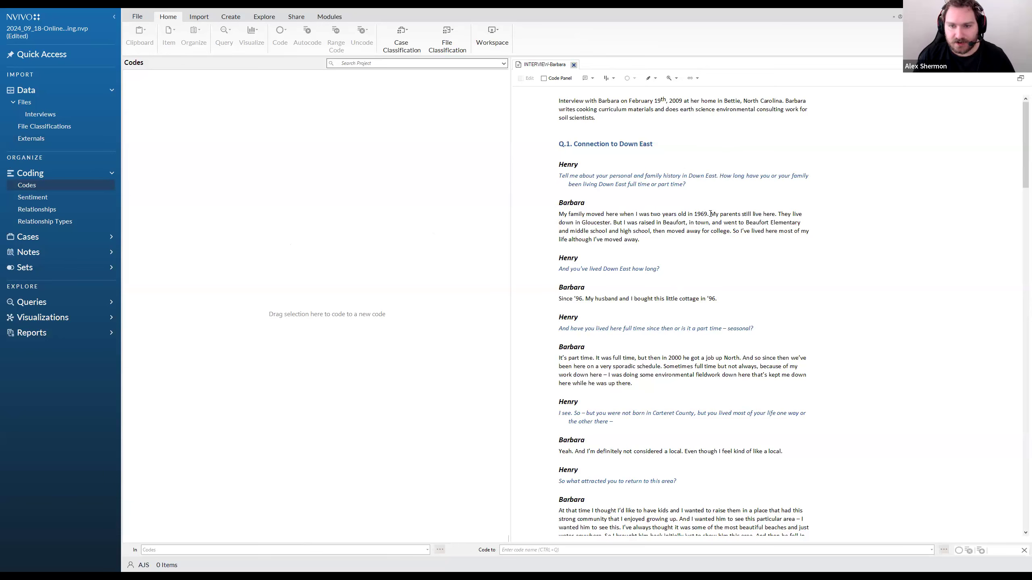
Step: Code the whole "Q.1. Connection to Down East" section of the transcript to a new top-level code named "Question 1"
left_click_drag(561, 147, 653, 151)
left_click(653, 151)
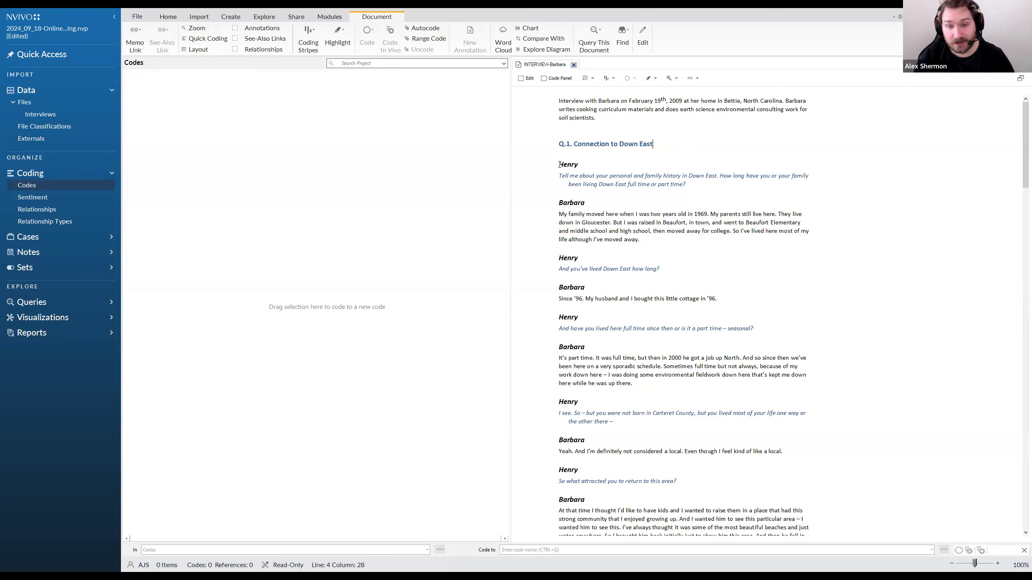
left_click_drag(563, 144, 736, 414)
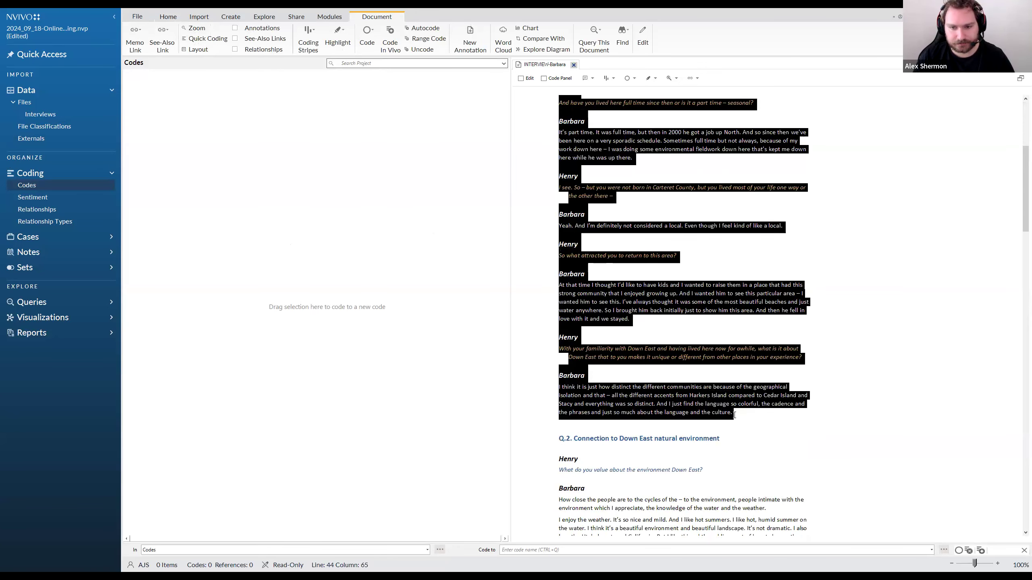
right_click(699, 397)
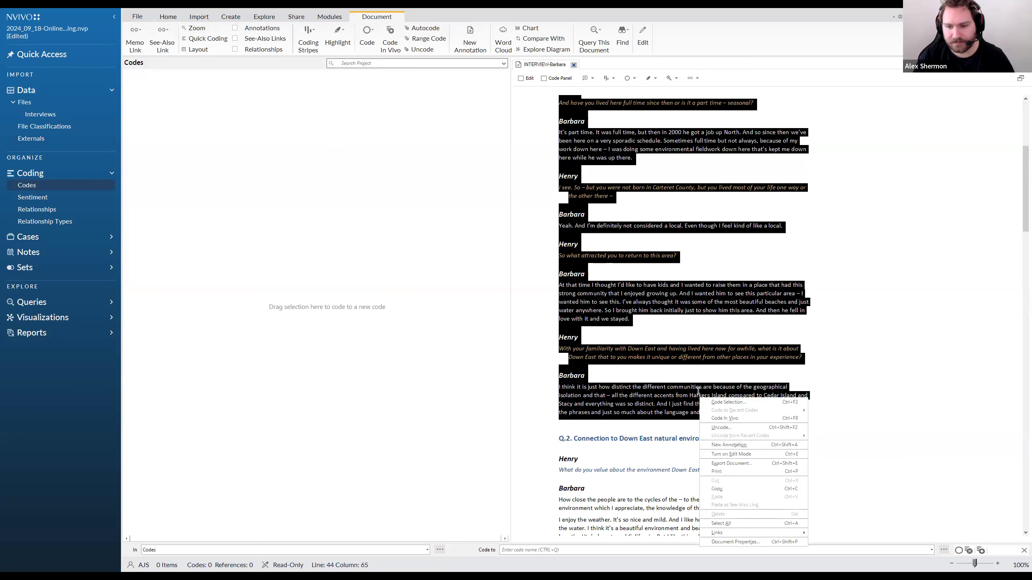
left_click(727, 403)
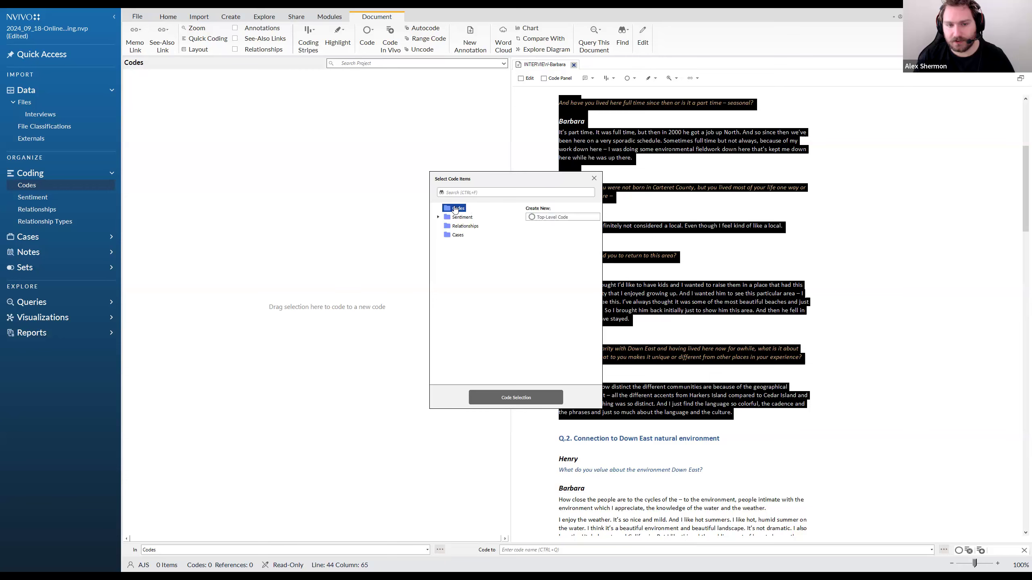
left_click(553, 218)
type("O")
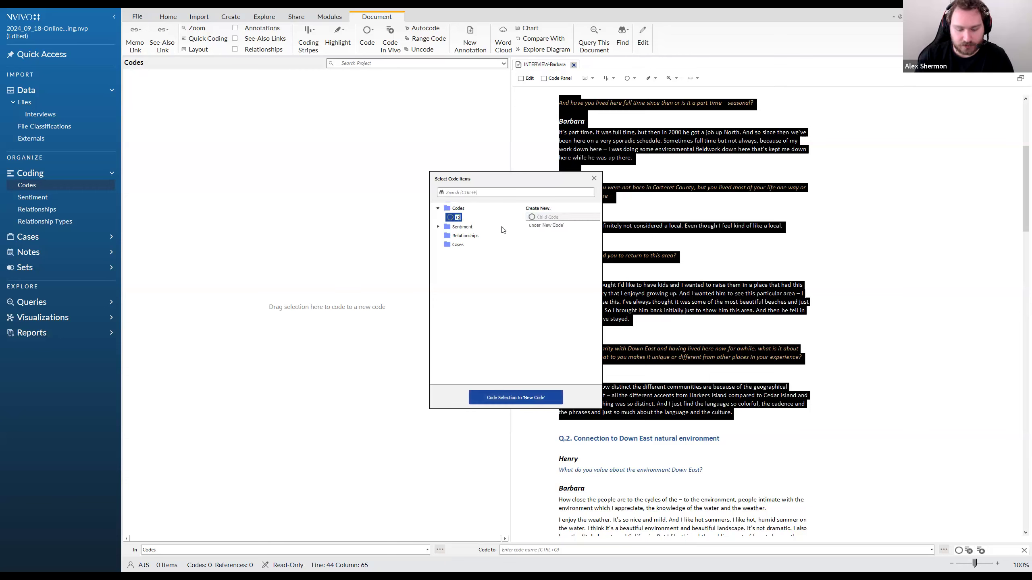
type("uestion 1")
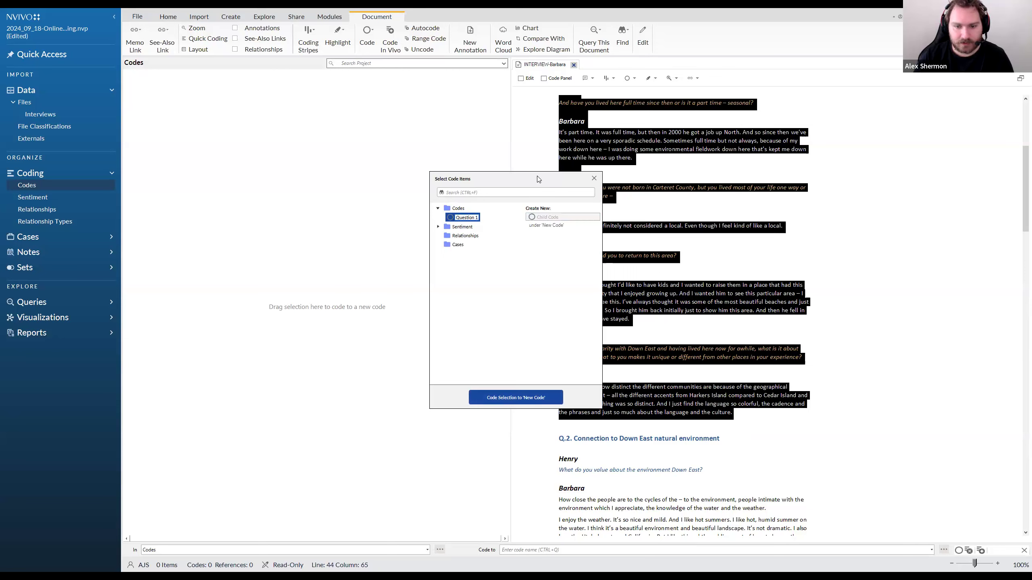
left_click_drag(537, 176, 420, 174)
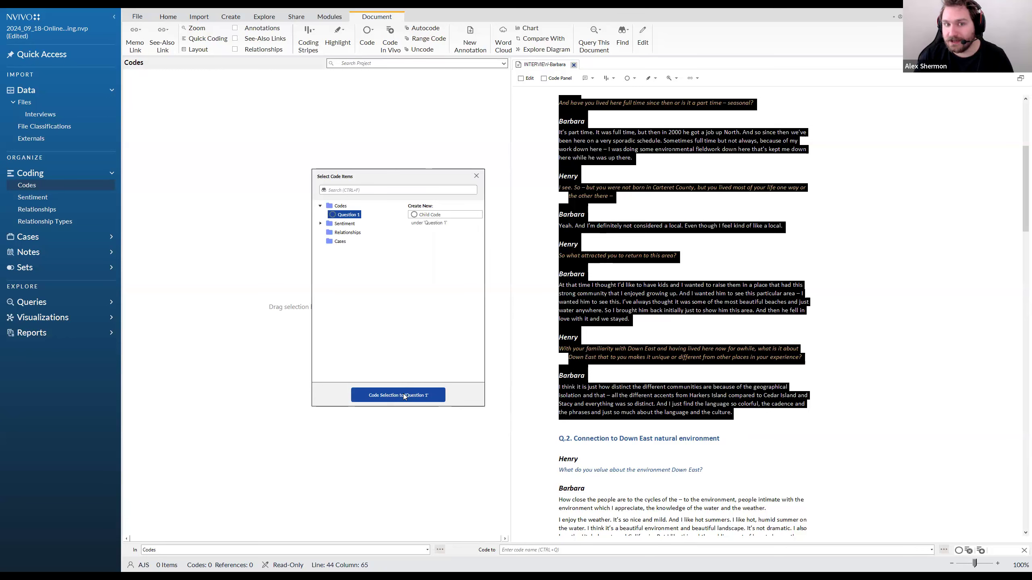
left_click(403, 393)
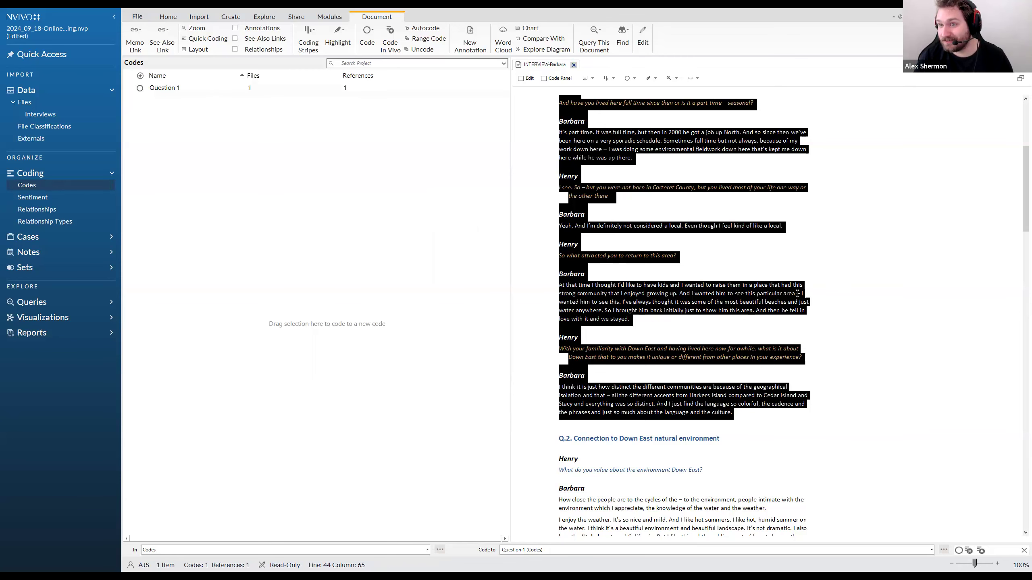
Step: Code the whole "Q.2. Connection to Down East natural environment" section to a new code named "Question 2"
scroll(669, 297, "up", 10)
scroll(648, 326, "down", 15)
scroll(646, 321, "down", 2)
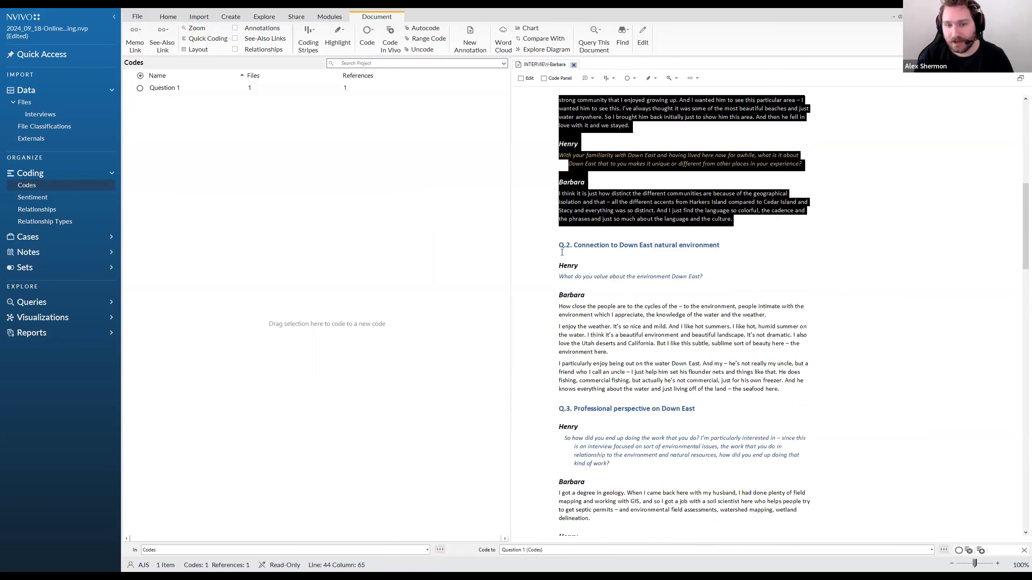
left_click_drag(565, 247, 796, 260)
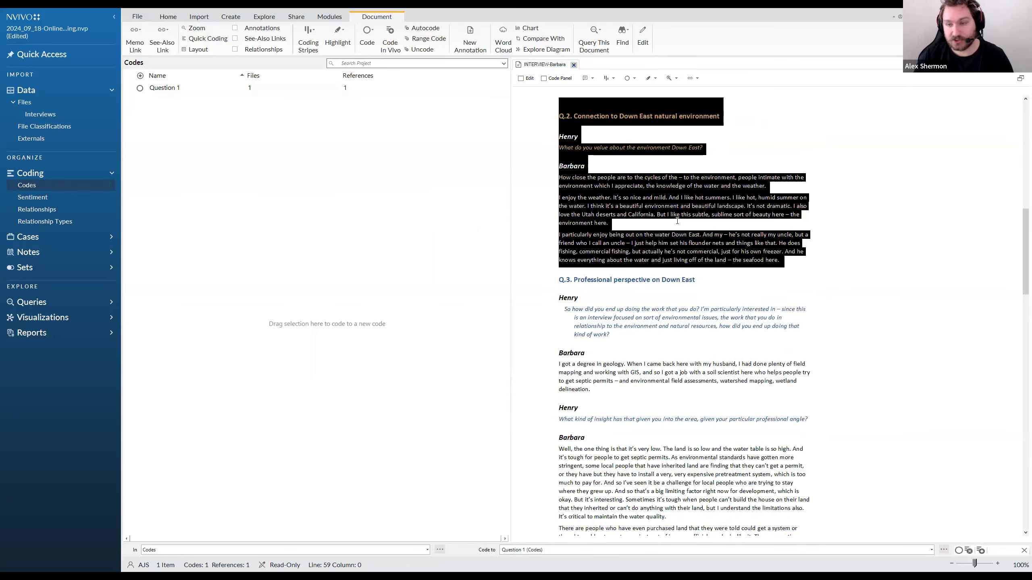
scroll(615, 270, "up", 3)
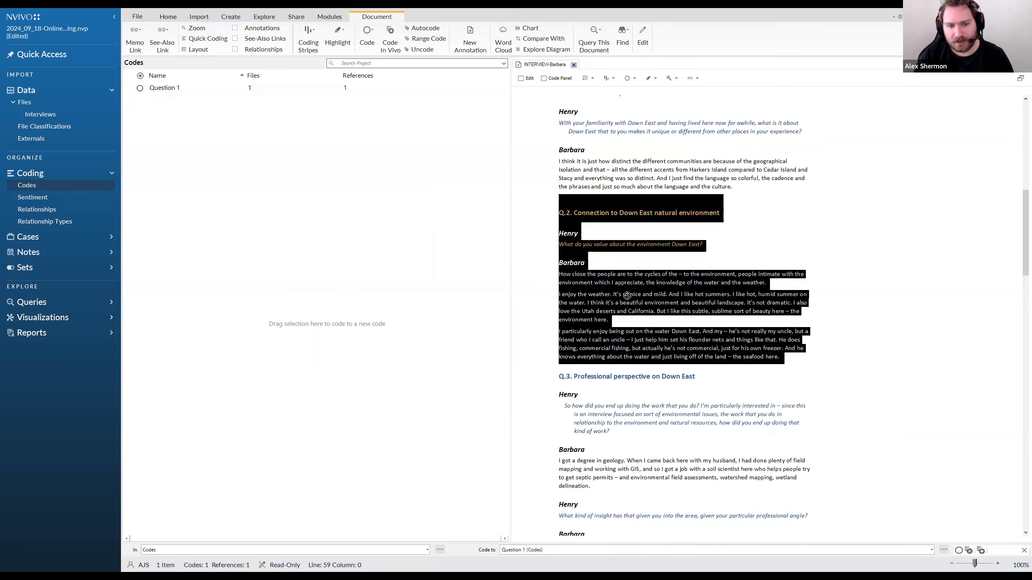
left_click_drag(627, 295, 420, 214)
type("Question 2")
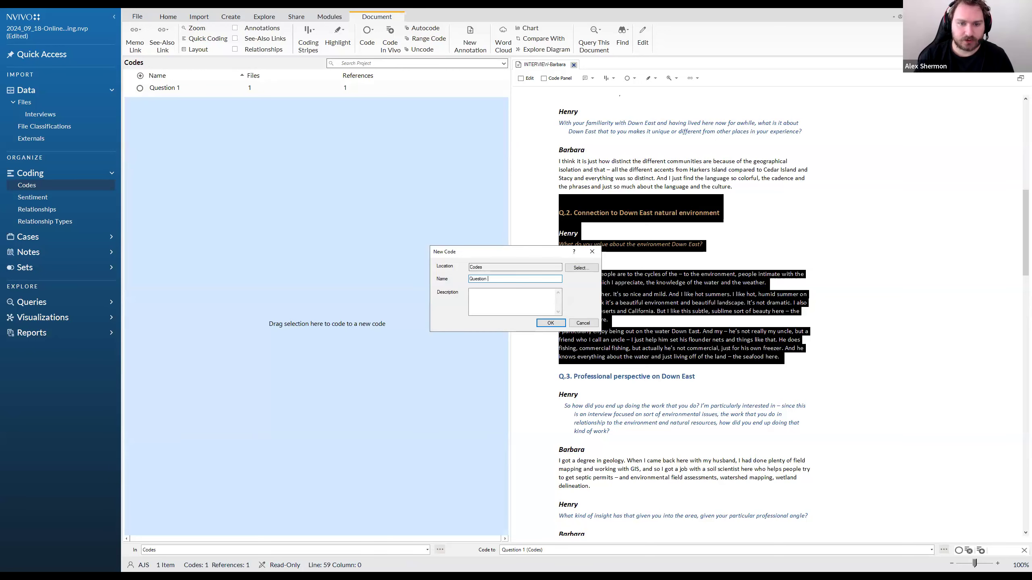
left_click(555, 323)
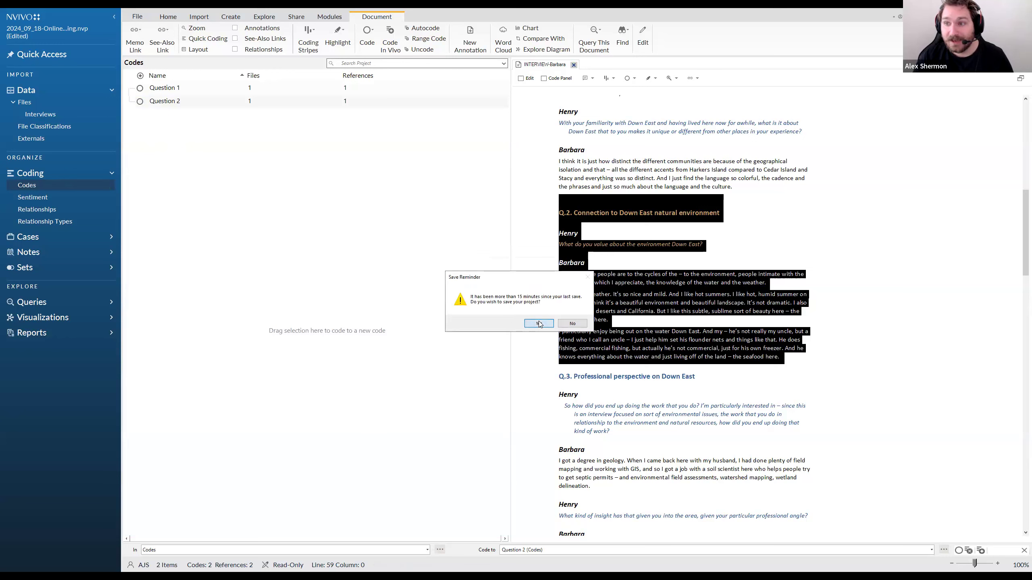
Step: Create an empty code named "Question 3" and code the "Q.3. Professional perspective on Down East" section to it
right_click(196, 136)
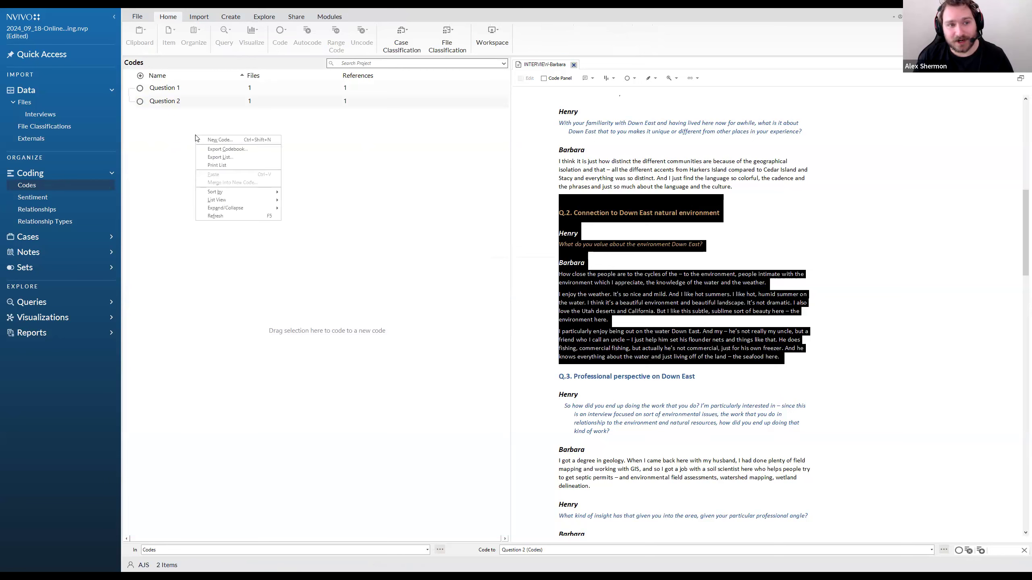
left_click(216, 139)
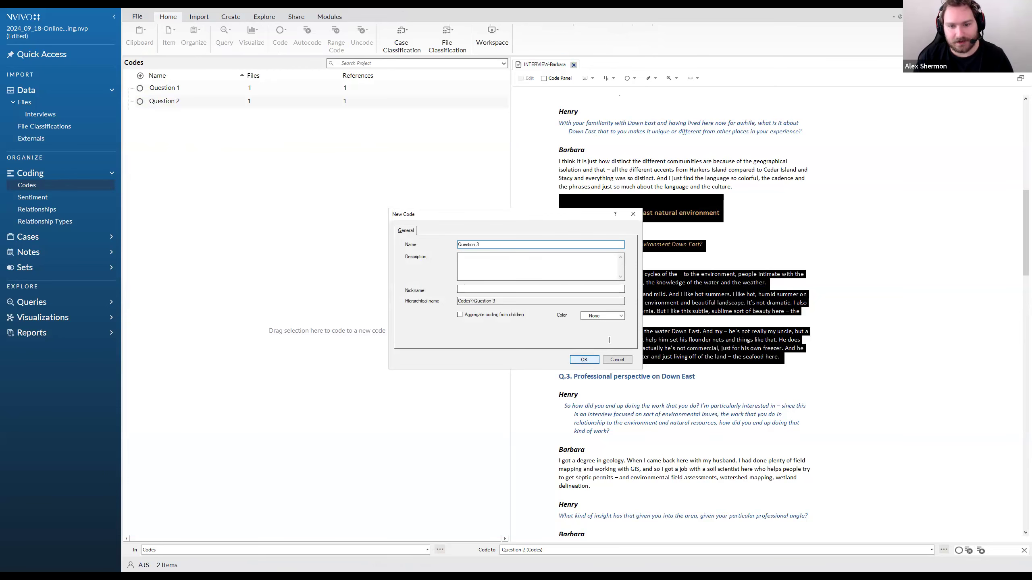
key("Return")
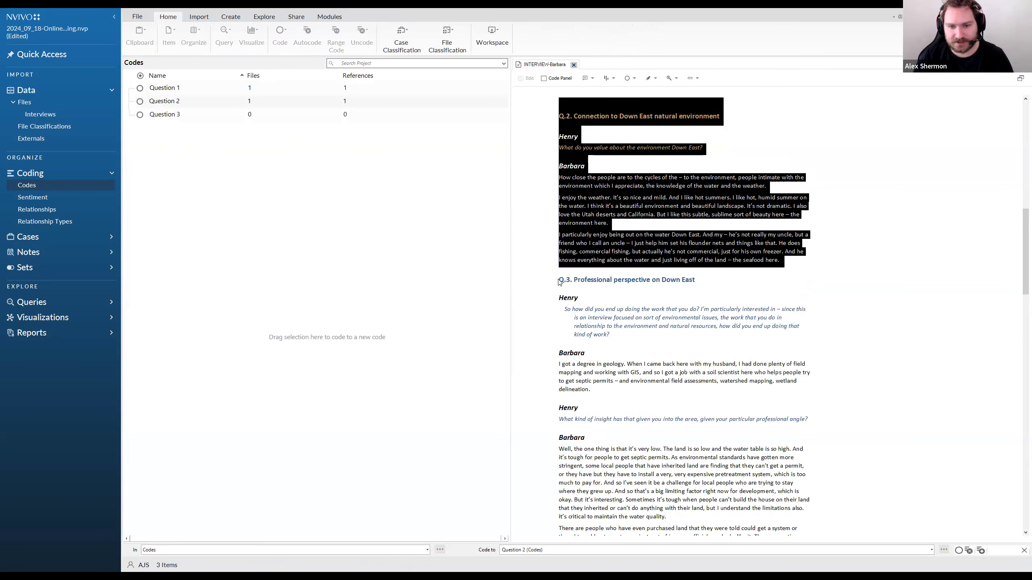
left_click_drag(560, 280, 271, 119)
scroll(628, 366, "up", 3)
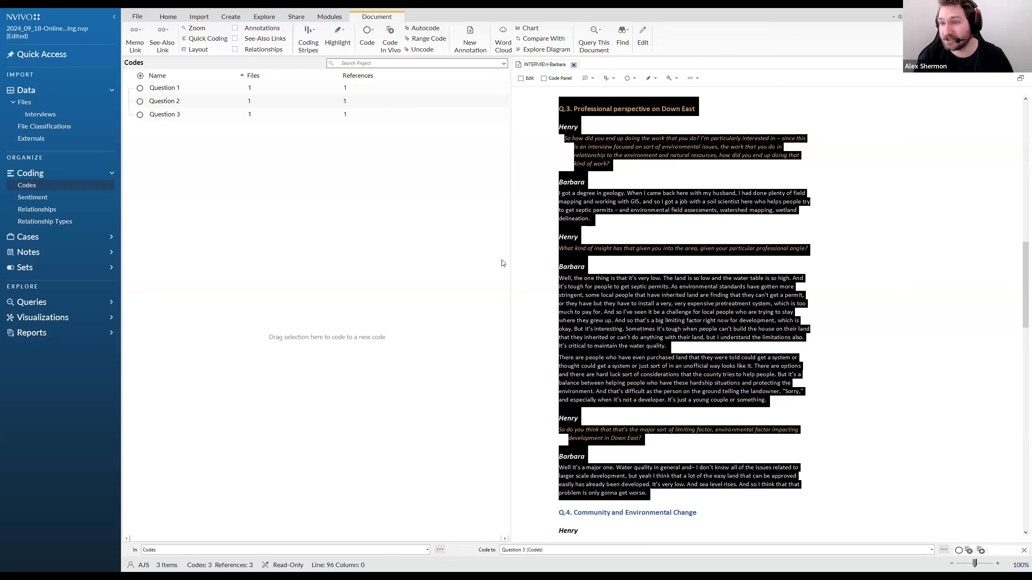
Step: Code the whole "Q.4. Community and Environmental Change" section to a new code named "Question 4"
scroll(650, 316, "down", 12)
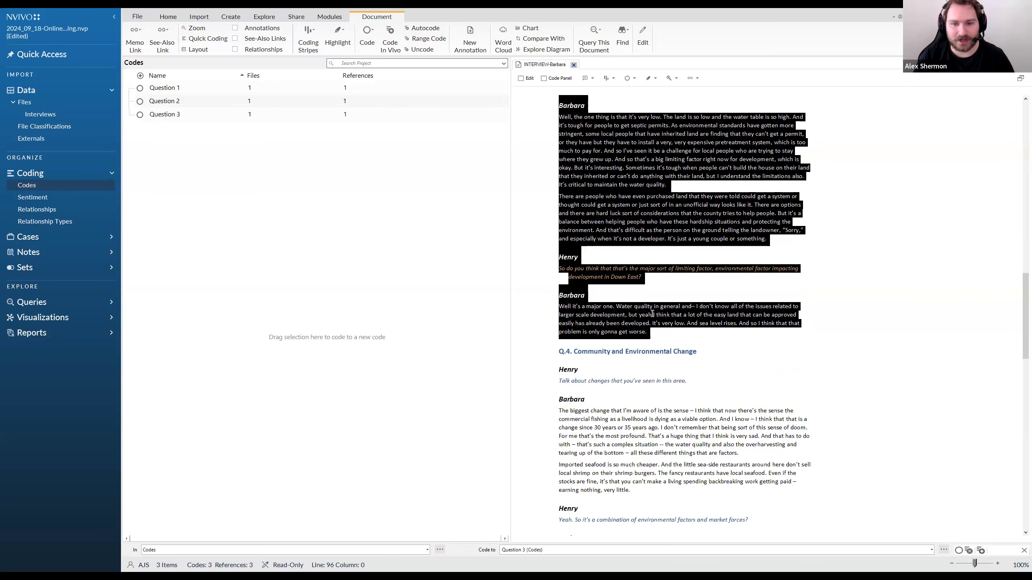
scroll(663, 365, "down", 4)
scroll(634, 317, "up", 3)
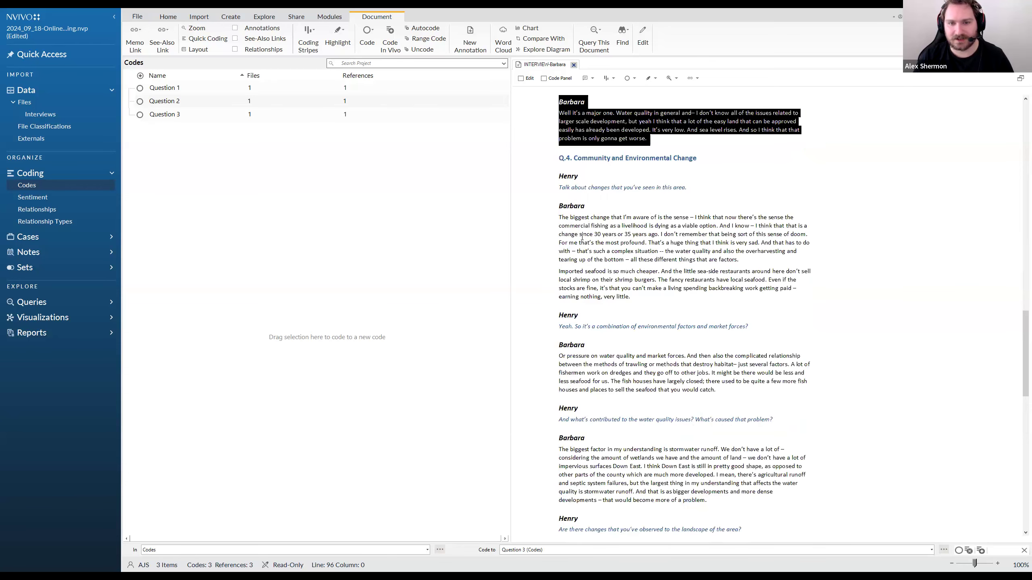
left_click_drag(559, 157, 390, 220)
scroll(663, 343, "down", 3)
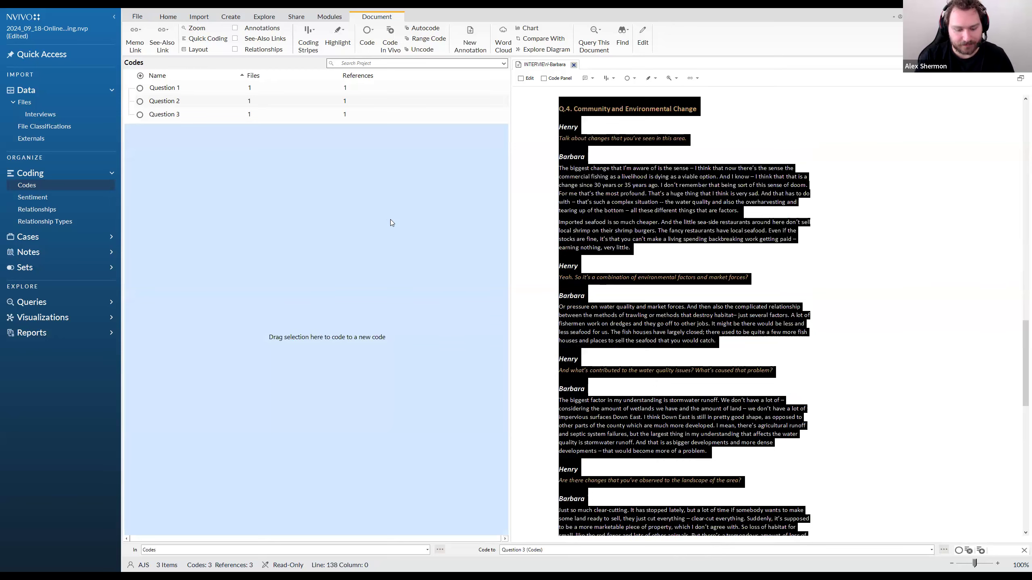
type("Question 4")
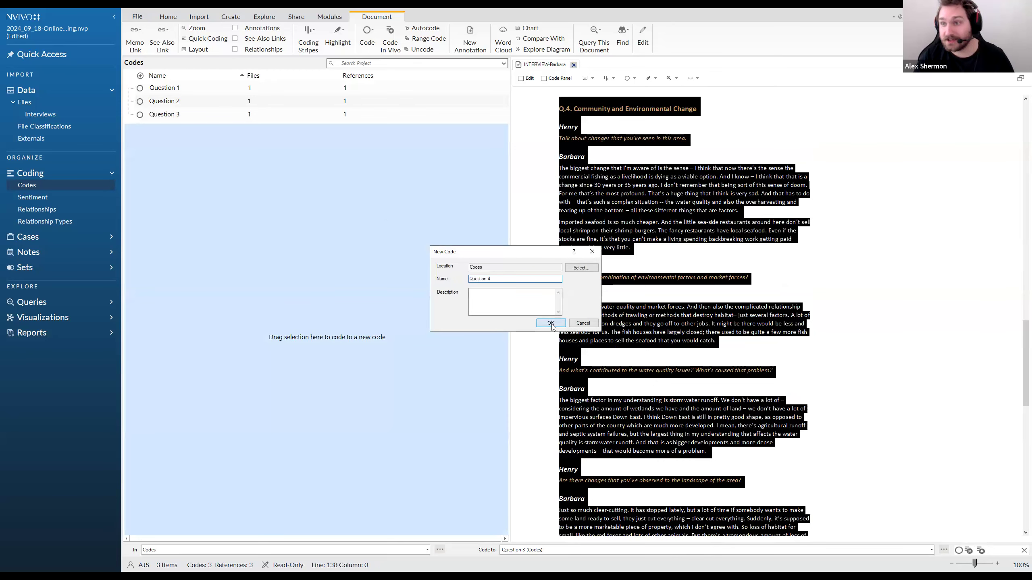
left_click(552, 323)
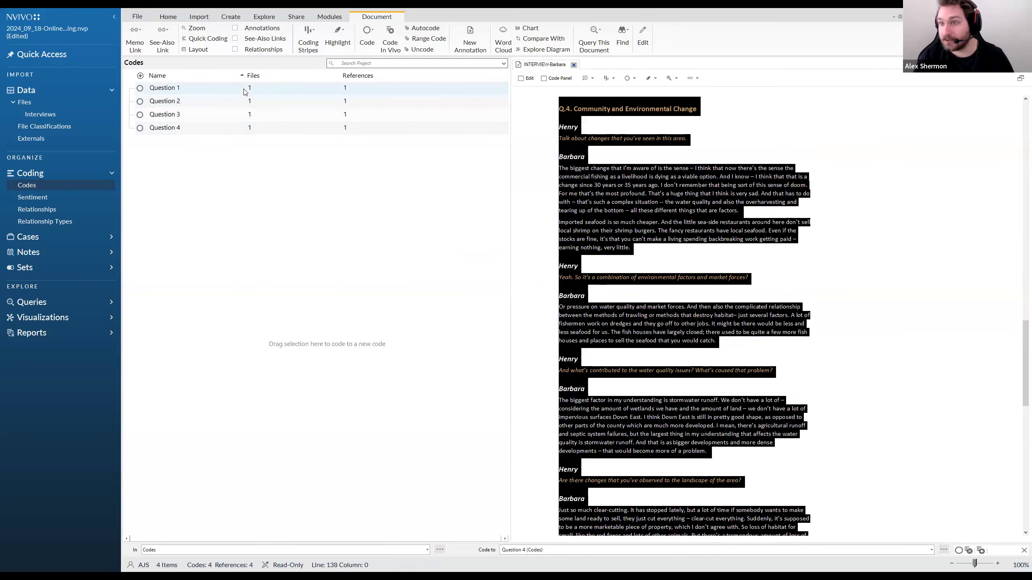
Step: Open the Question 1 code and review the transcript text coded to it
left_click(210, 92)
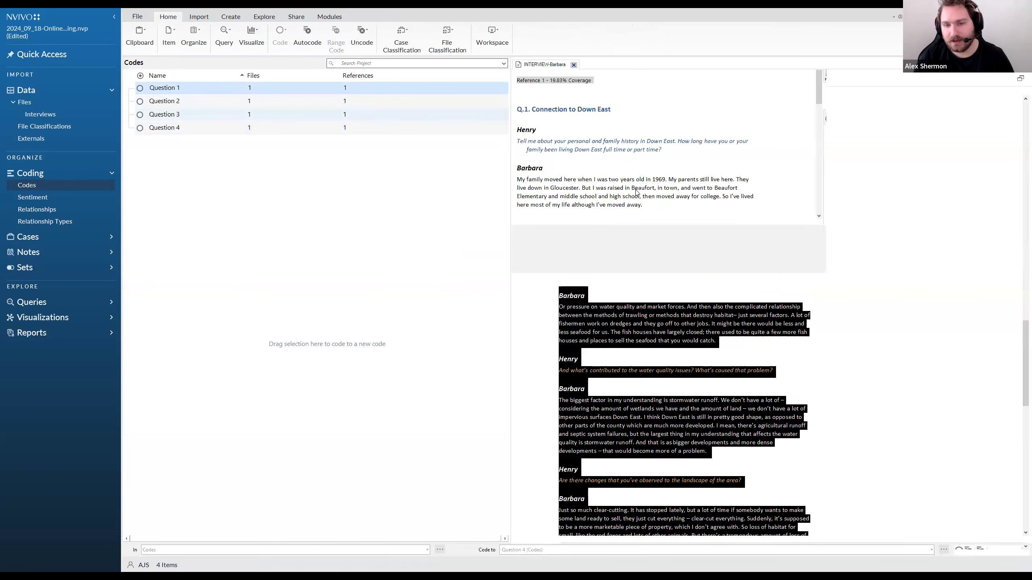
left_click_drag(517, 139, 740, 442)
scroll(686, 274, "down", 6)
scroll(713, 384, "up", 6)
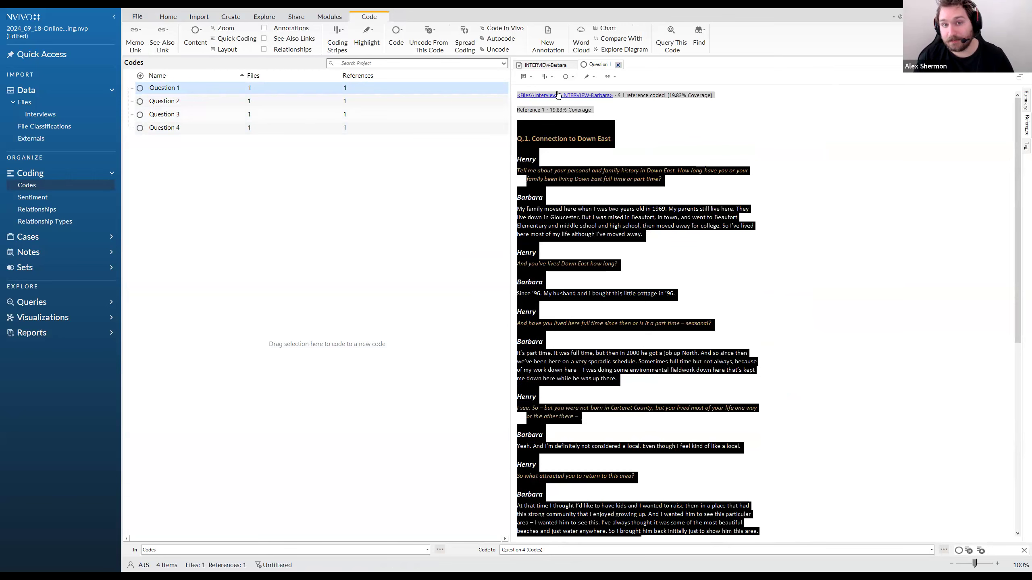
Step: Open the second interview in the Interviews folder and code its whole Q.1 section to the existing Question 1 code
left_click(52, 115)
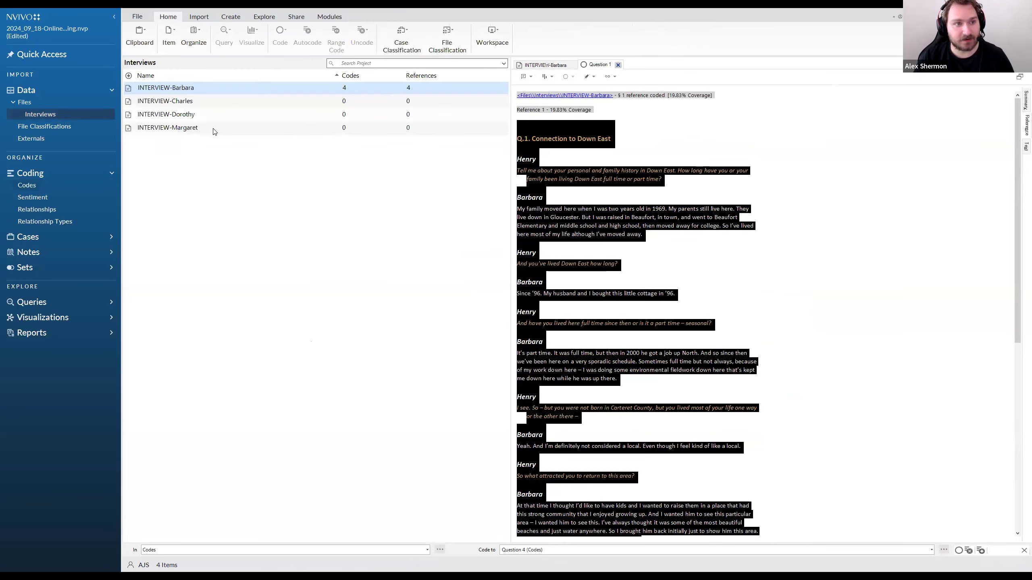
left_click(199, 102)
double_click(199, 102)
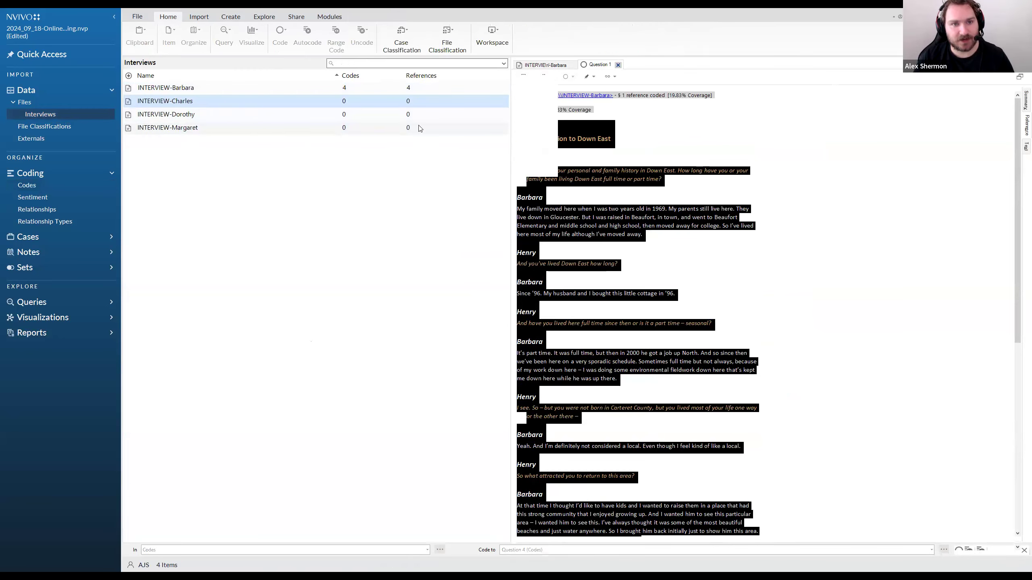
left_click_drag(559, 136, 702, 303)
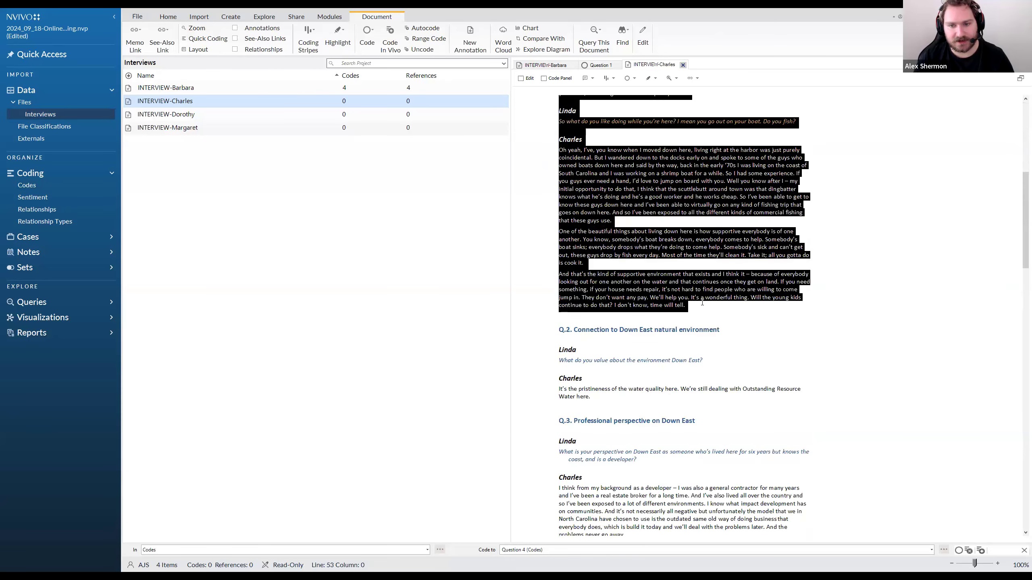
left_click(37, 185)
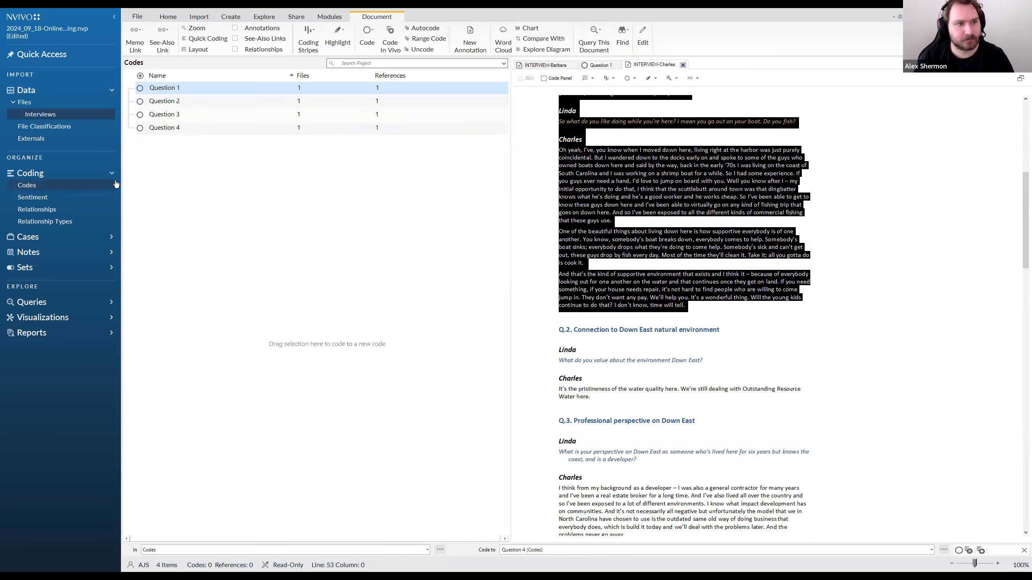
left_click_drag(219, 175, 197, 92)
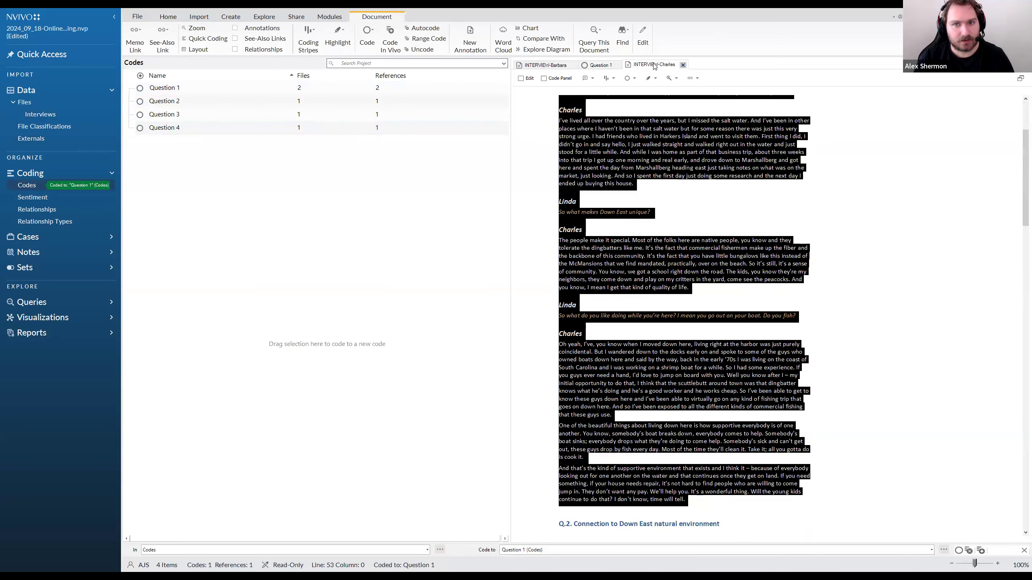
Step: Return to the open Question 1 code and examine the passages coded to it from both interviews
left_click(617, 65)
scroll(658, 237, "down", 15)
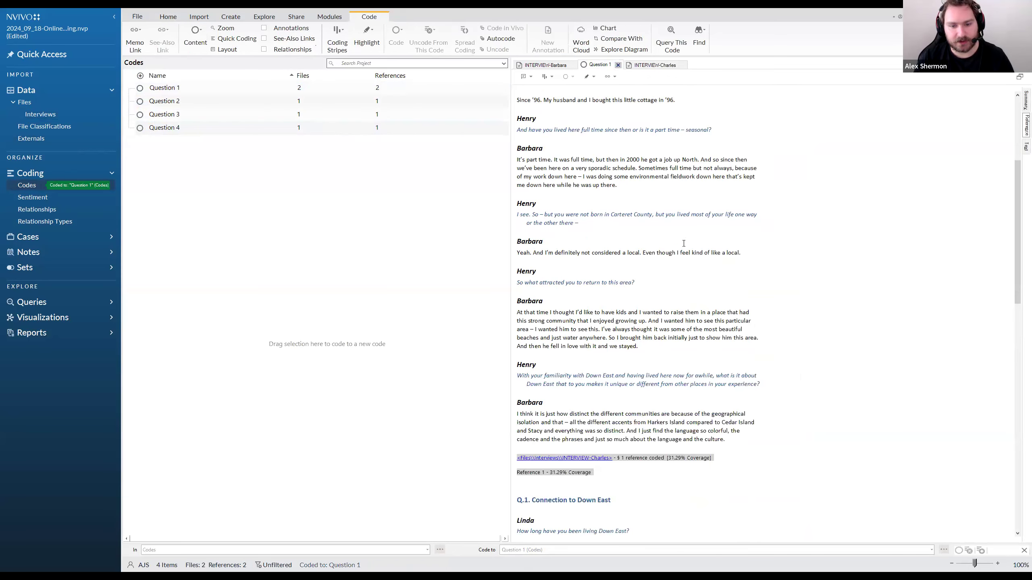
scroll(657, 238, "down", 3)
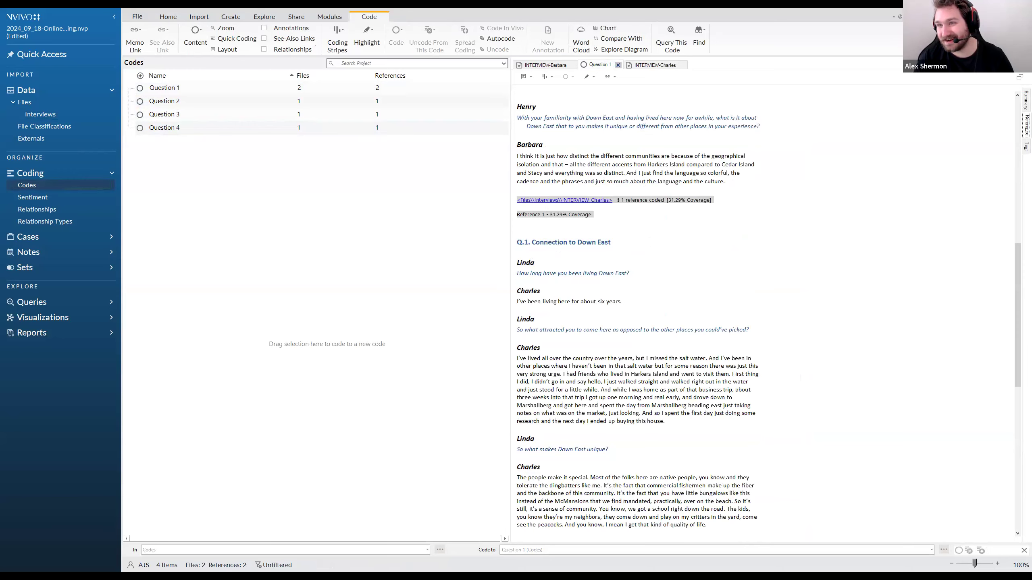
scroll(577, 228, "down", 9)
scroll(587, 289, "up", 15)
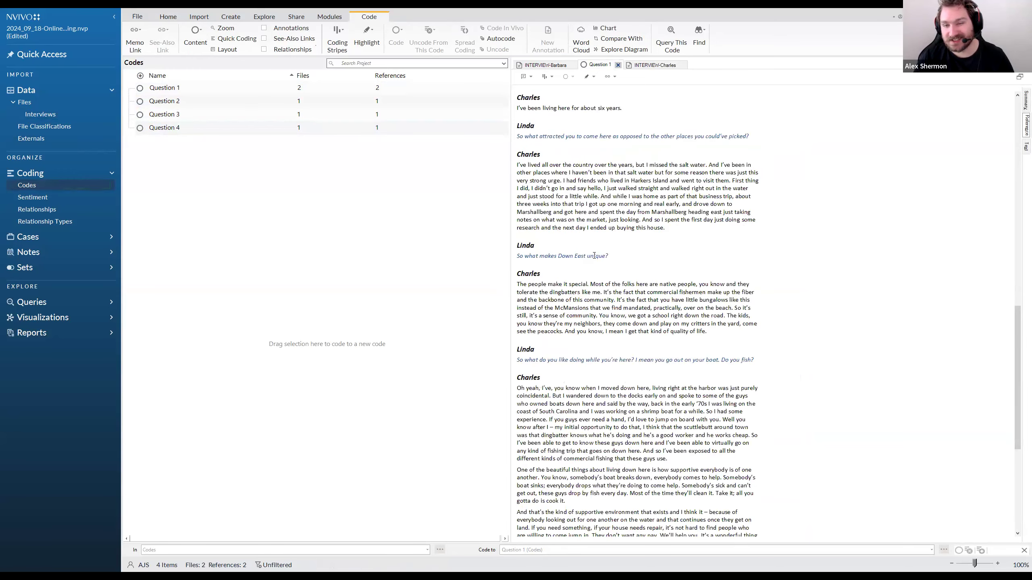
scroll(586, 289, "up", 15)
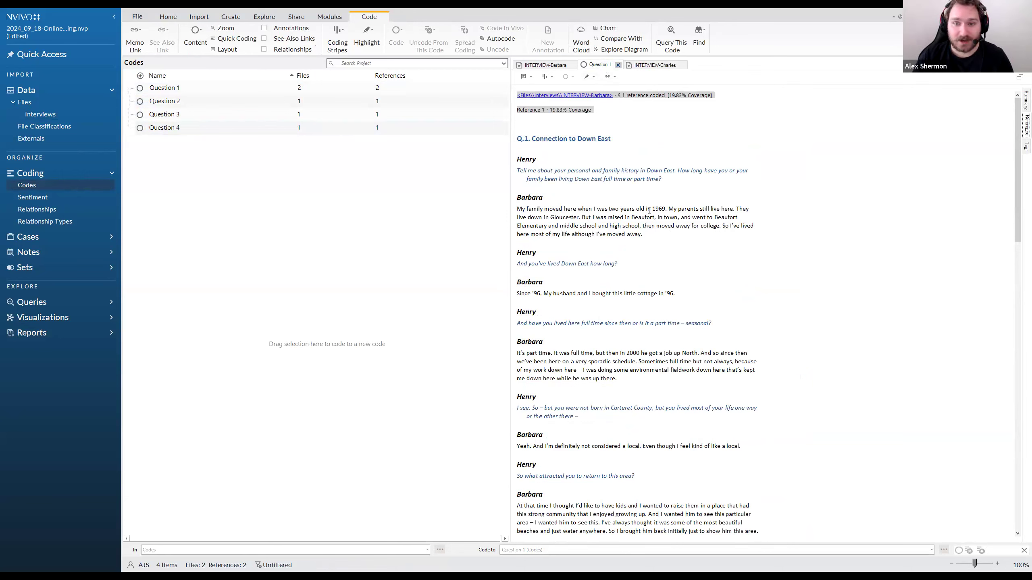
left_click(223, 150)
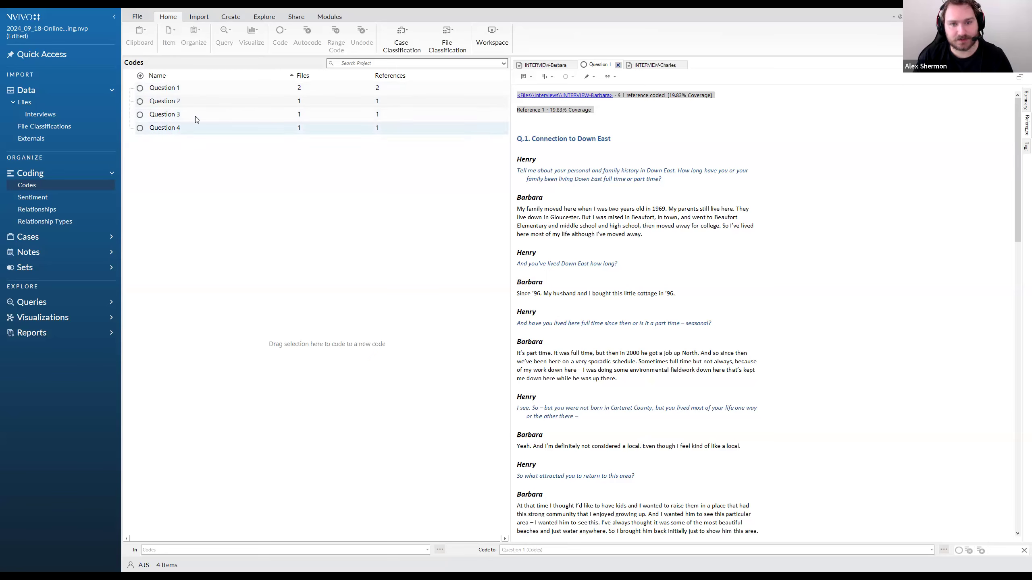
Step: Code the "My family moved here" sentence in the first interview's Q.1 passage to a new code named "Family"
left_click(668, 208)
left_click_drag(668, 176, 518, 174)
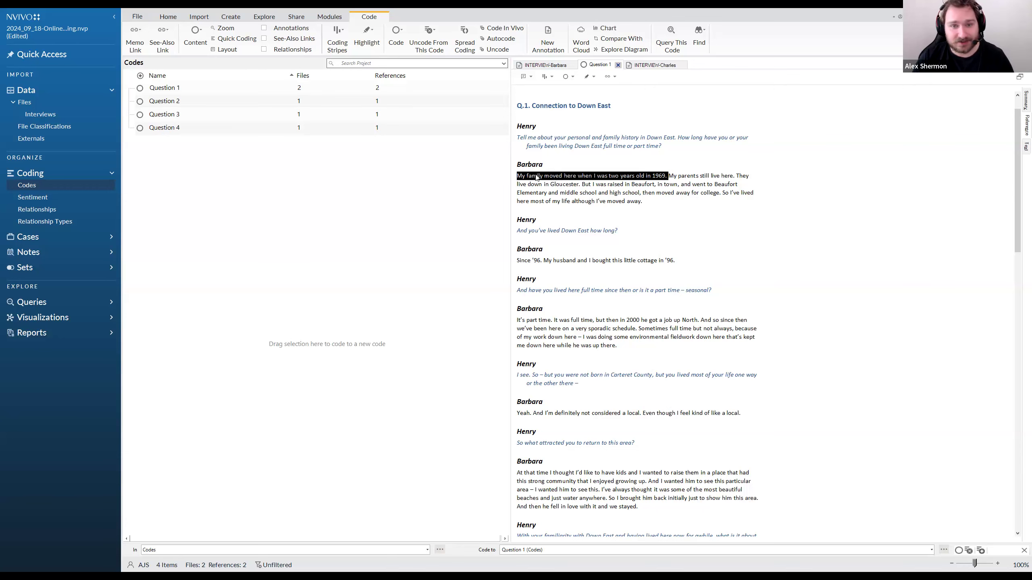
left_click_drag(564, 176, 350, 178)
type("Fami")
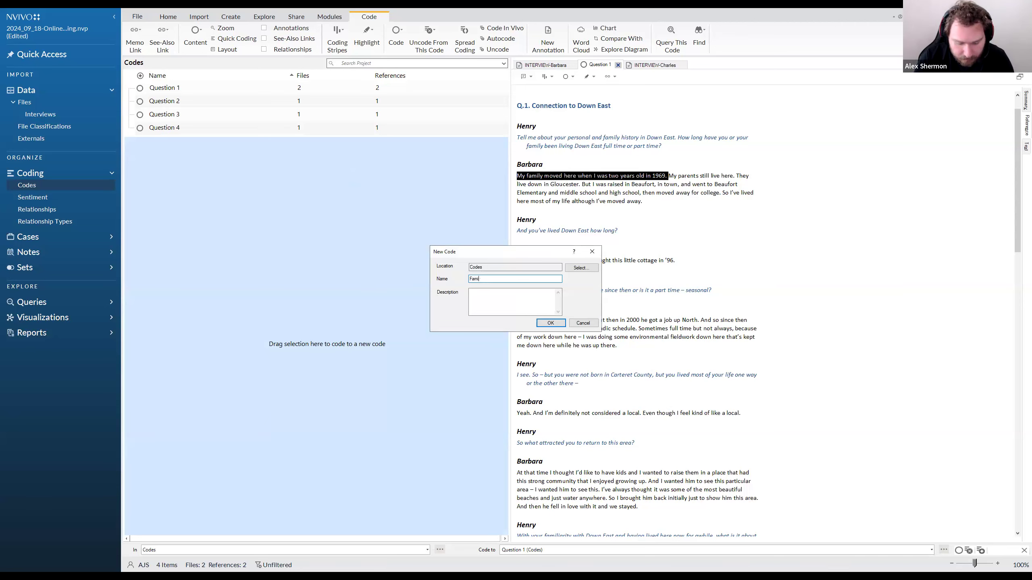
type("ly")
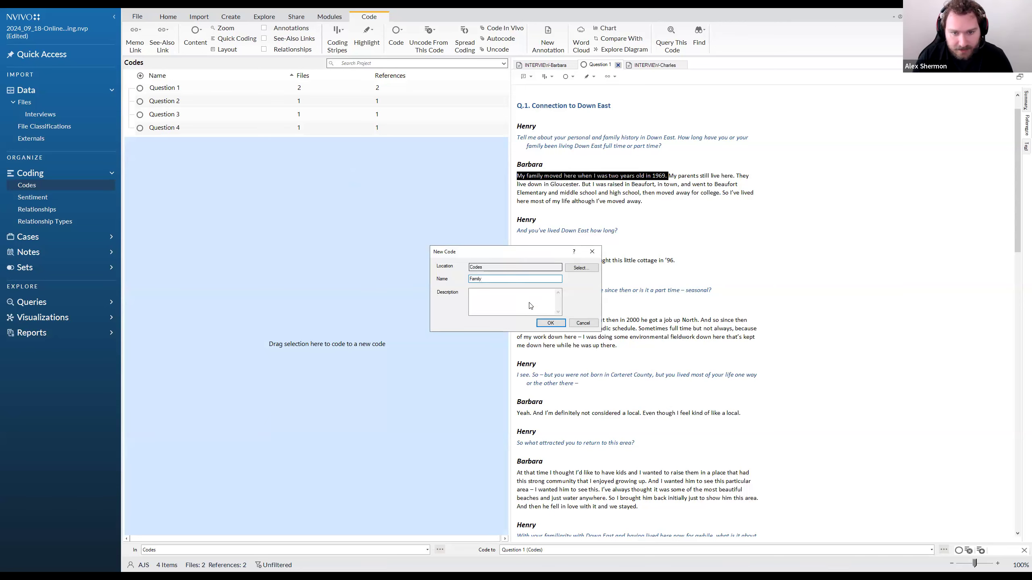
left_click(551, 323)
Step: Code the same "My family moved here" sentence to a second new code named "Migration"
left_click_drag(318, 185, 318, 185)
type("Migration")
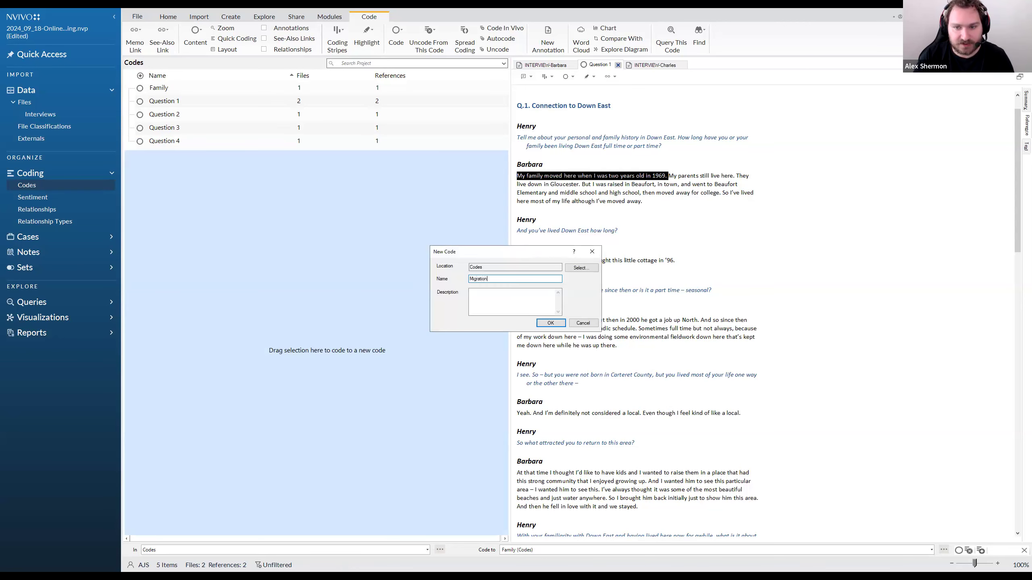
left_click(549, 324)
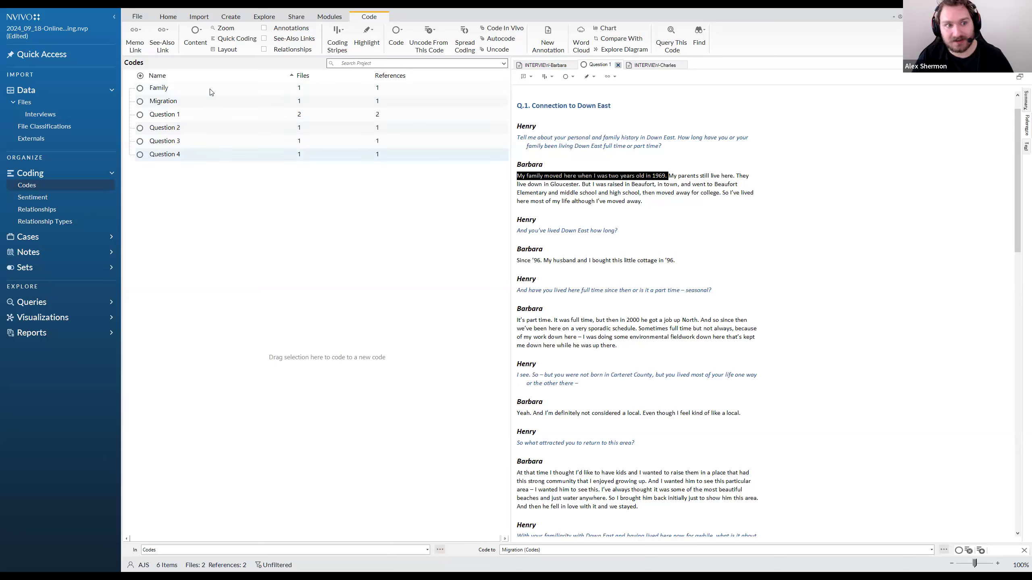
Step: Create a top-level code named "Questions", nest Question 1 through Question 4 under it, and collapse it
right_click(199, 204)
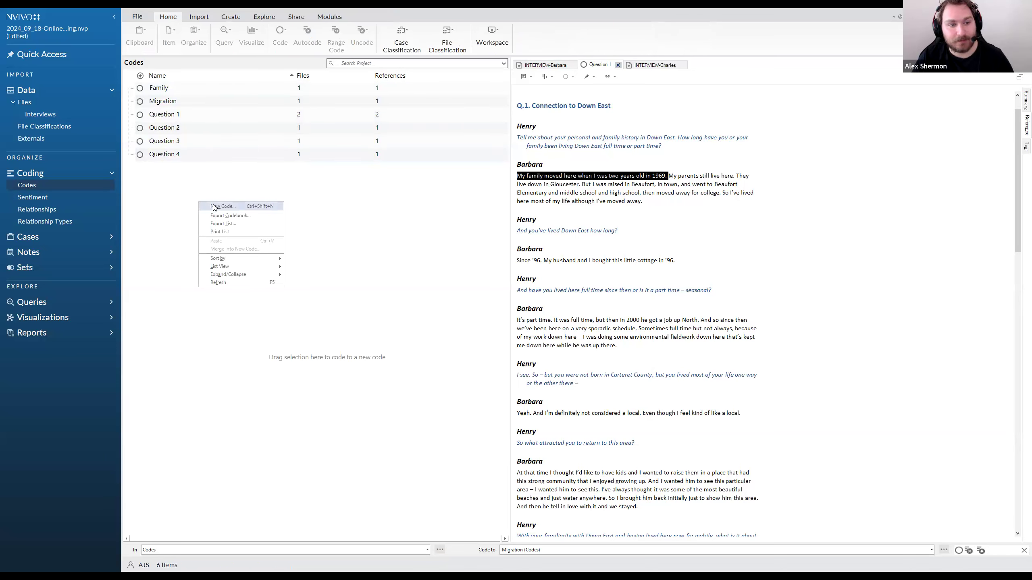
left_click(214, 206)
type("Questions")
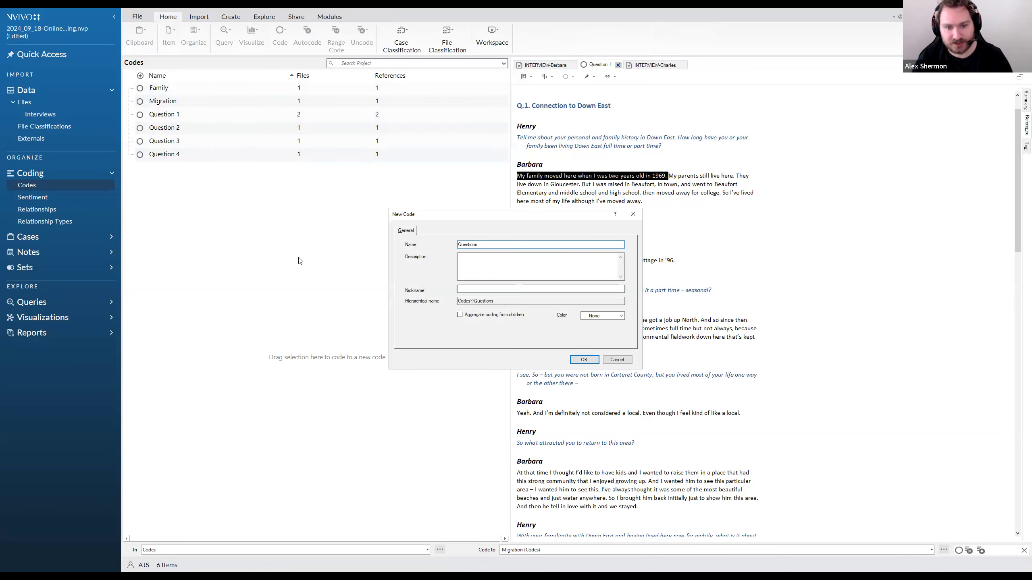
left_click(575, 361)
left_click(183, 115)
left_click(174, 155, "shift")
left_click_drag(181, 129, 172, 166)
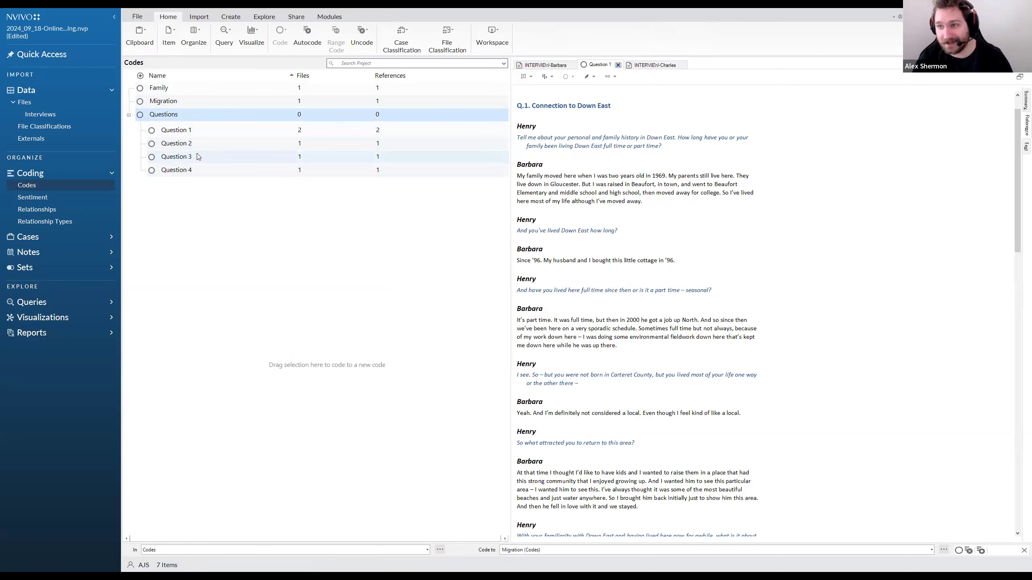
left_click(128, 115)
Step: Create an empty top-level code named "Connection and History"
left_click(163, 87)
left_click(166, 98)
right_click(162, 143)
left_click(180, 145)
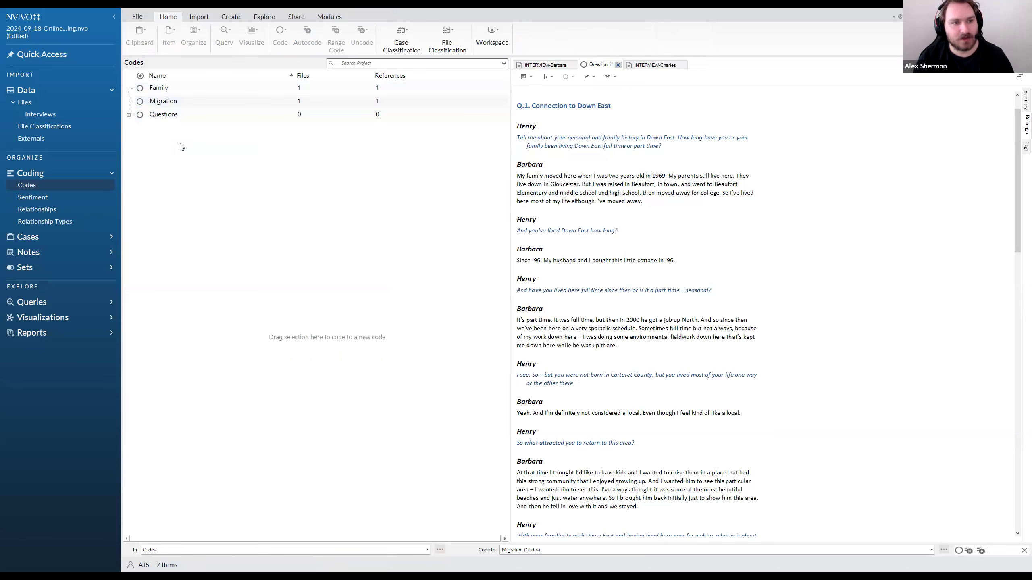
type("Con")
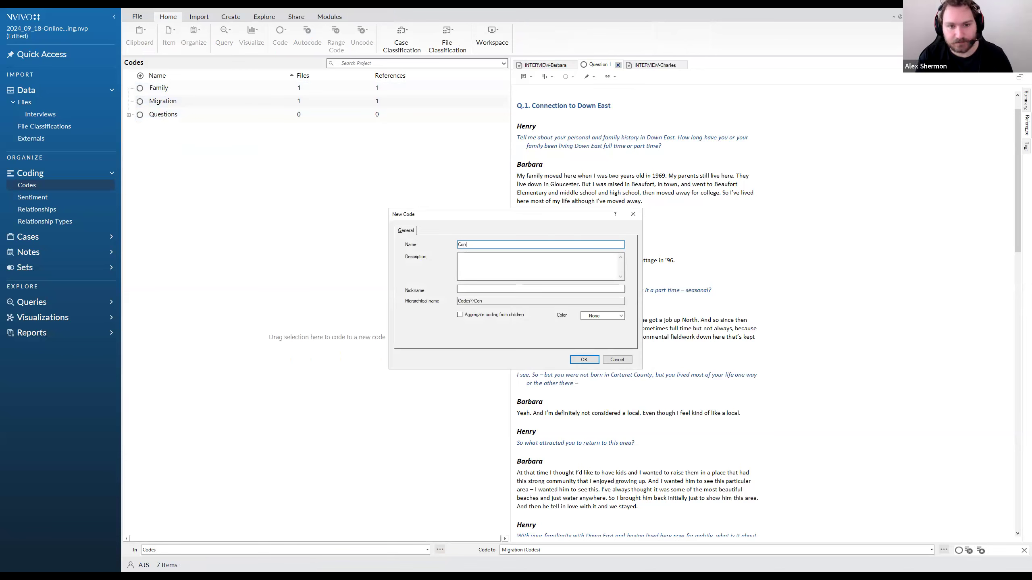
type("nection and History")
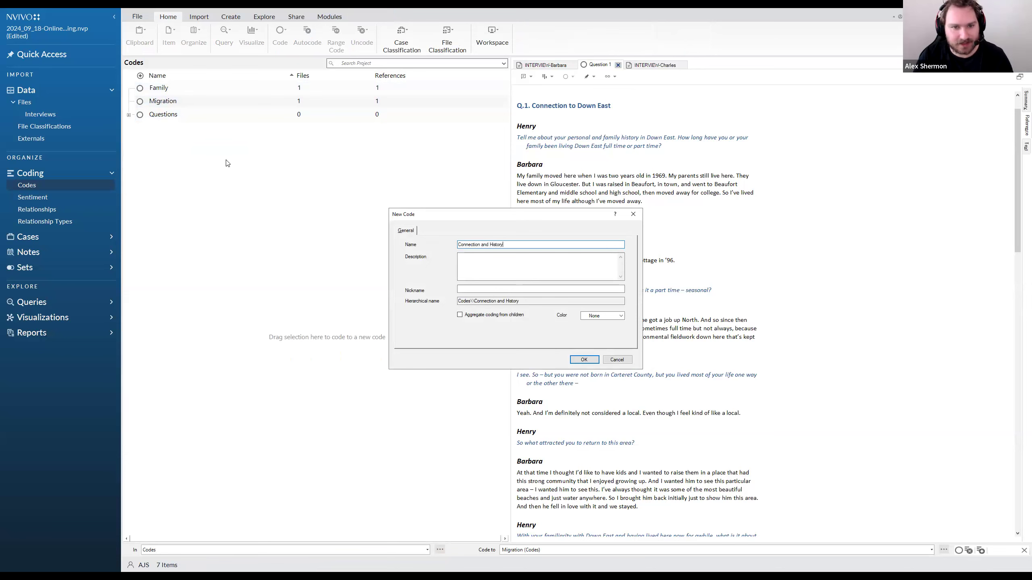
left_click(584, 359)
Step: Nest the Family and Migration codes under Connection and History, and expand both parent codes to show their children
left_click(182, 101)
left_click(163, 114, "shift")
left_click_drag(164, 100, 169, 90)
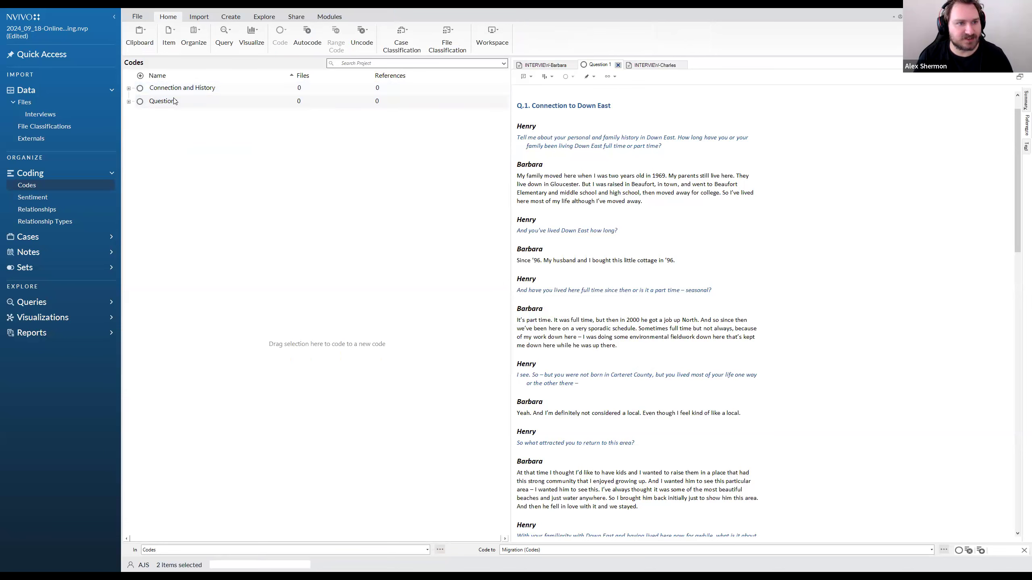
left_click(128, 88)
left_click(129, 134)
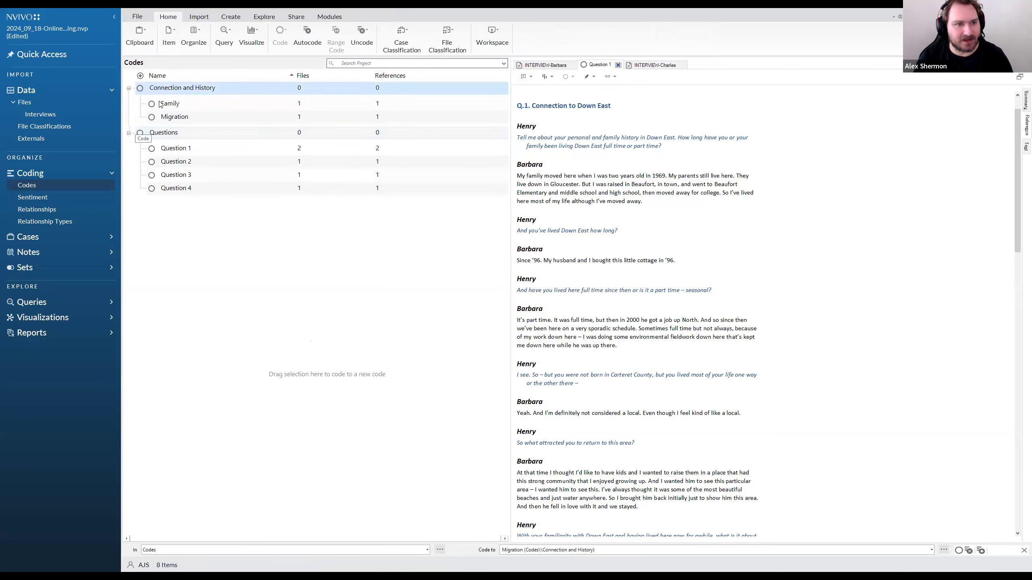
left_click(277, 293)
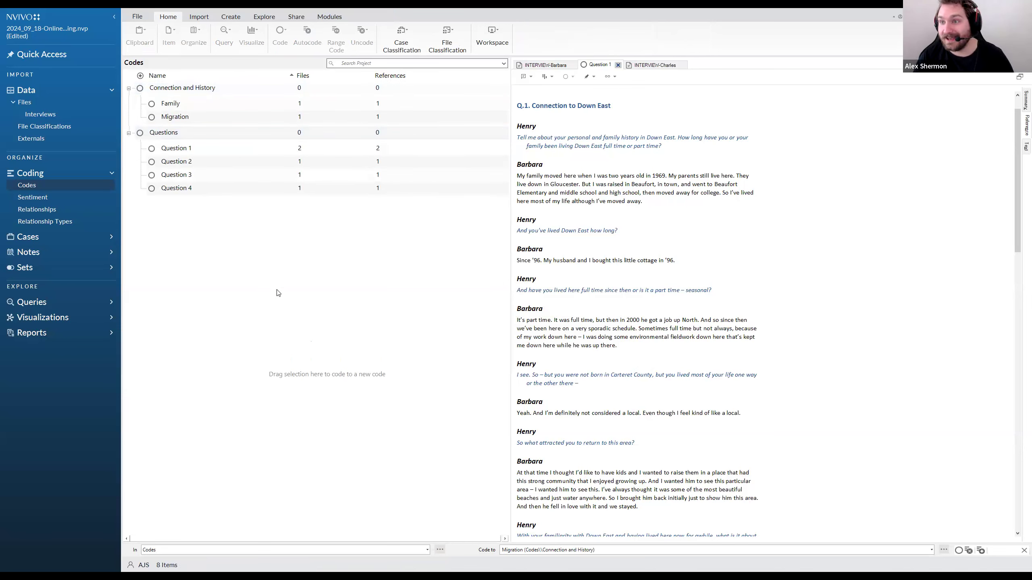